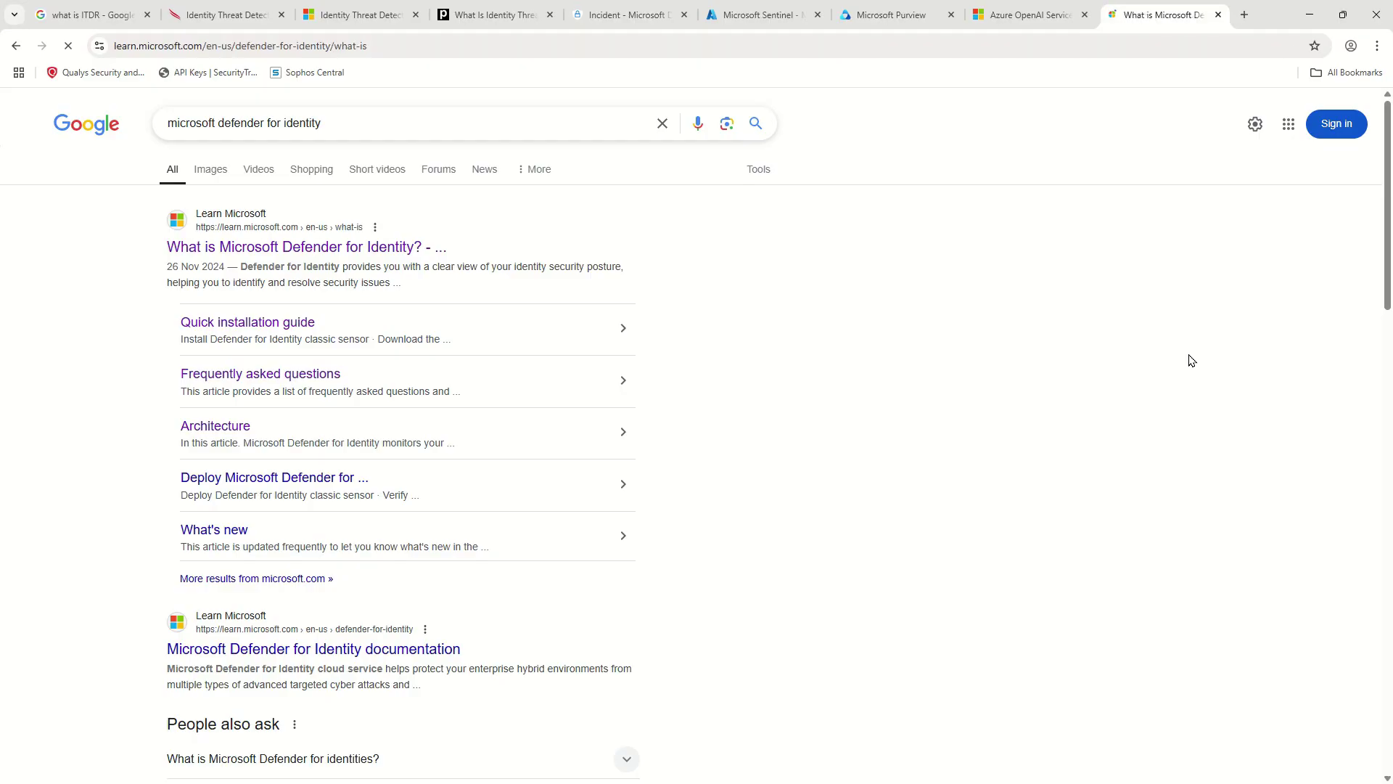
Scroll the Defender for Identity overview and highlight the Prevent breaches and Deploy Defender passages
scroll(784, 502, "down", 3)
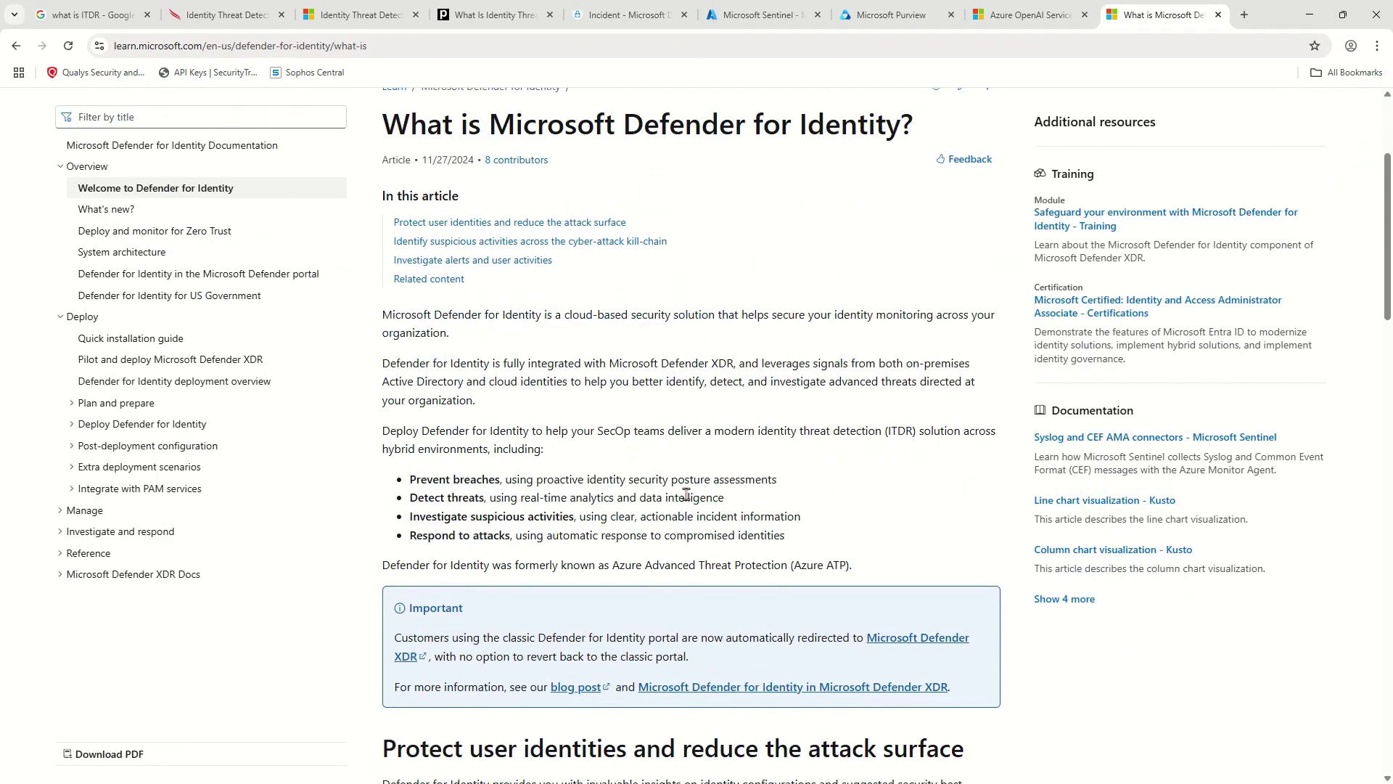
double_click(503, 479)
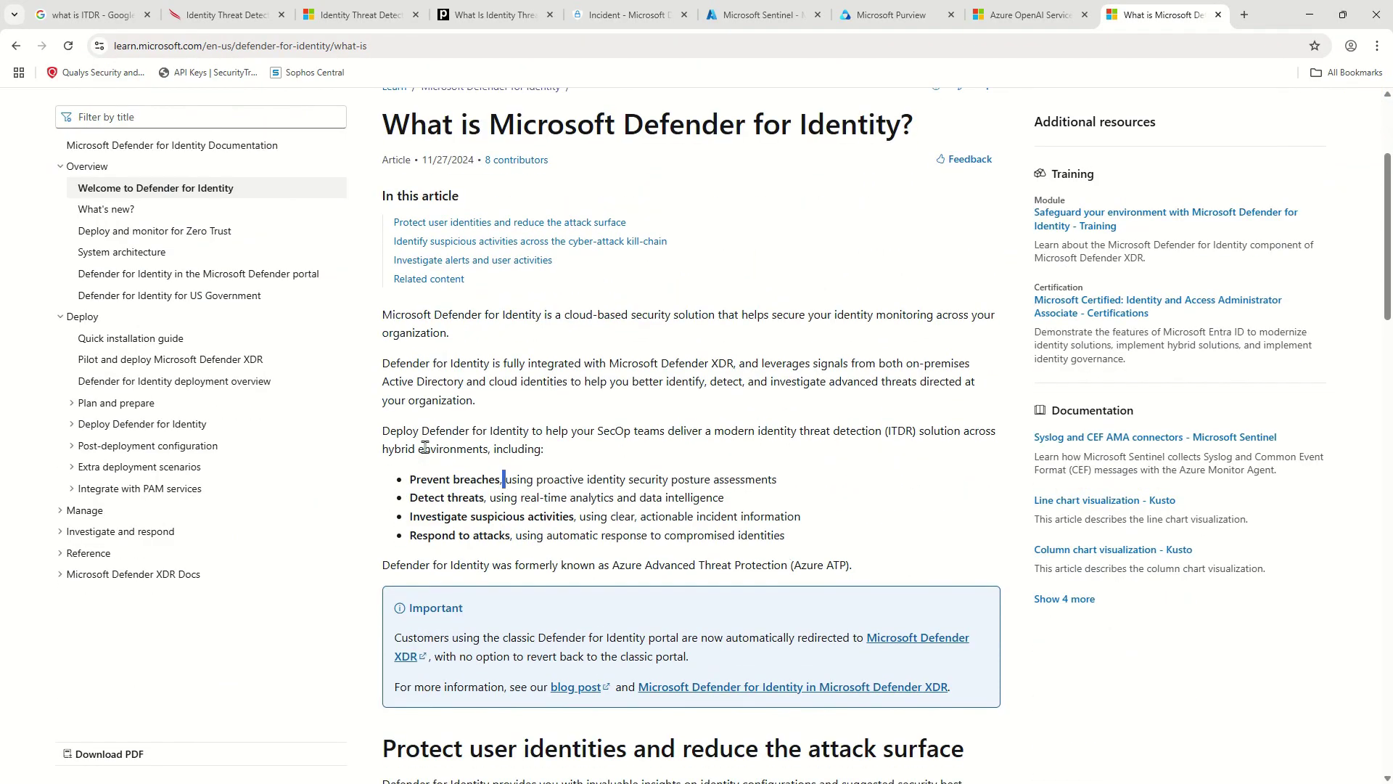
left_click_drag(383, 431, 651, 431)
left_click(383, 441)
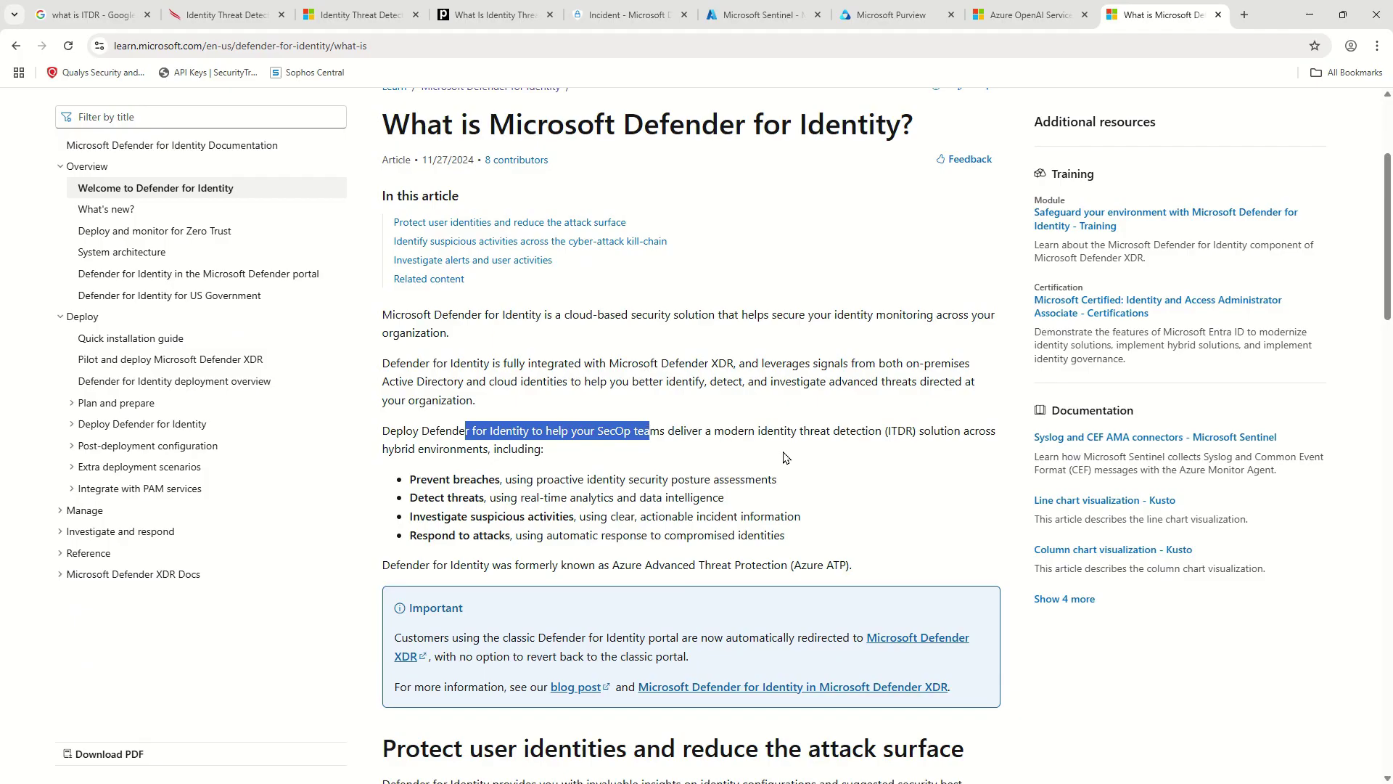
left_click(651, 433)
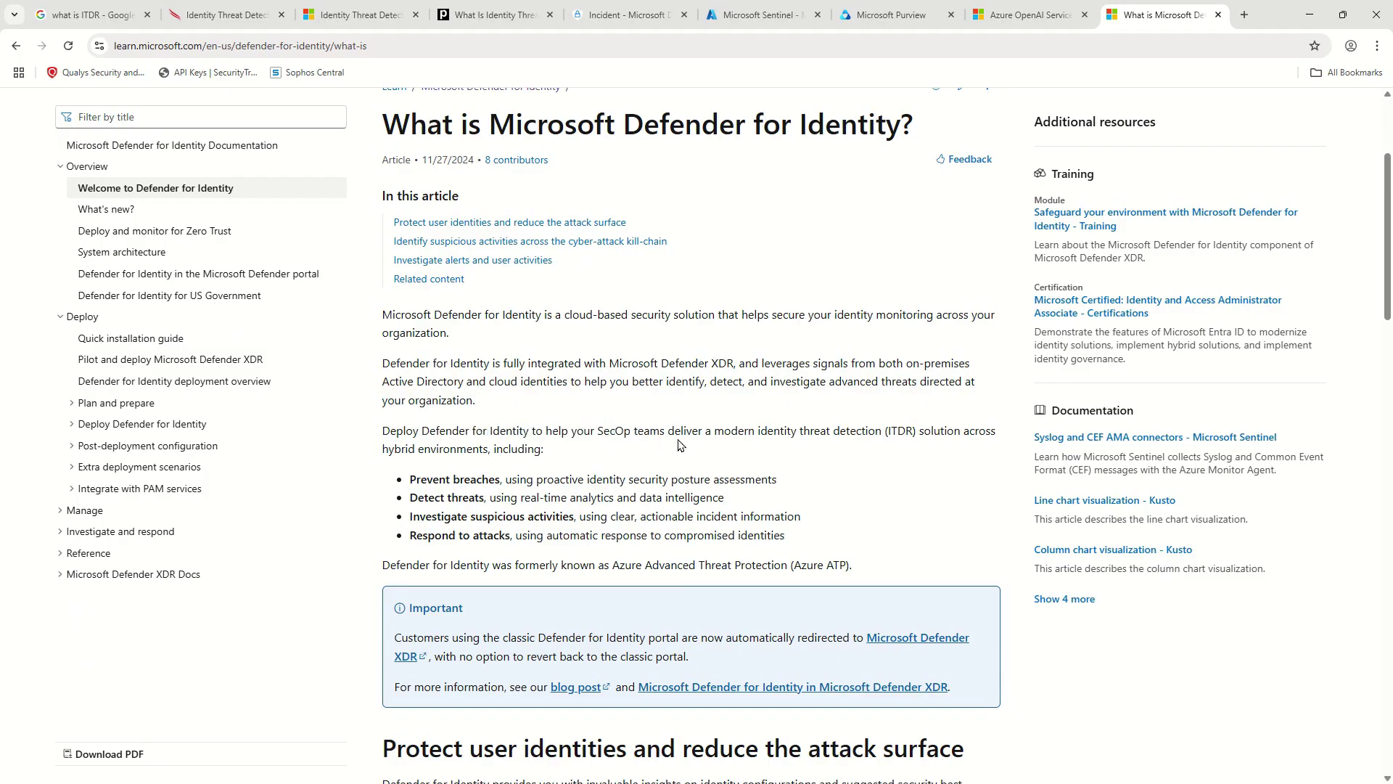
Highlight 'modern identity threat detection', 'hybrid environments' and 'proactive posture assessments', then return to the Honeytoken incident
left_click_drag(731, 431, 917, 429)
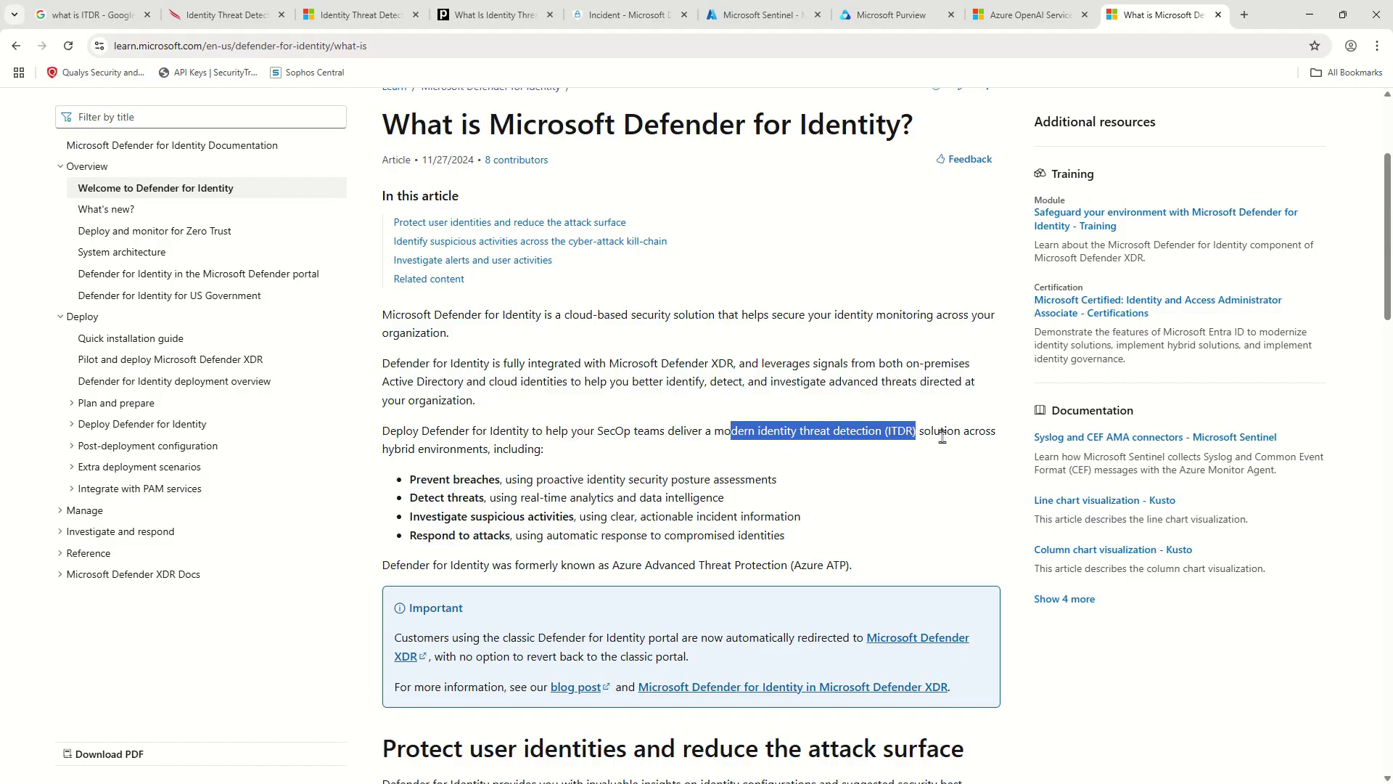
left_click(943, 436)
mouse_move(401, 449)
left_mouse_down()
mouse_move(484, 442)
mouse_move(384, 449)
mouse_move(428, 447)
left_mouse_up()
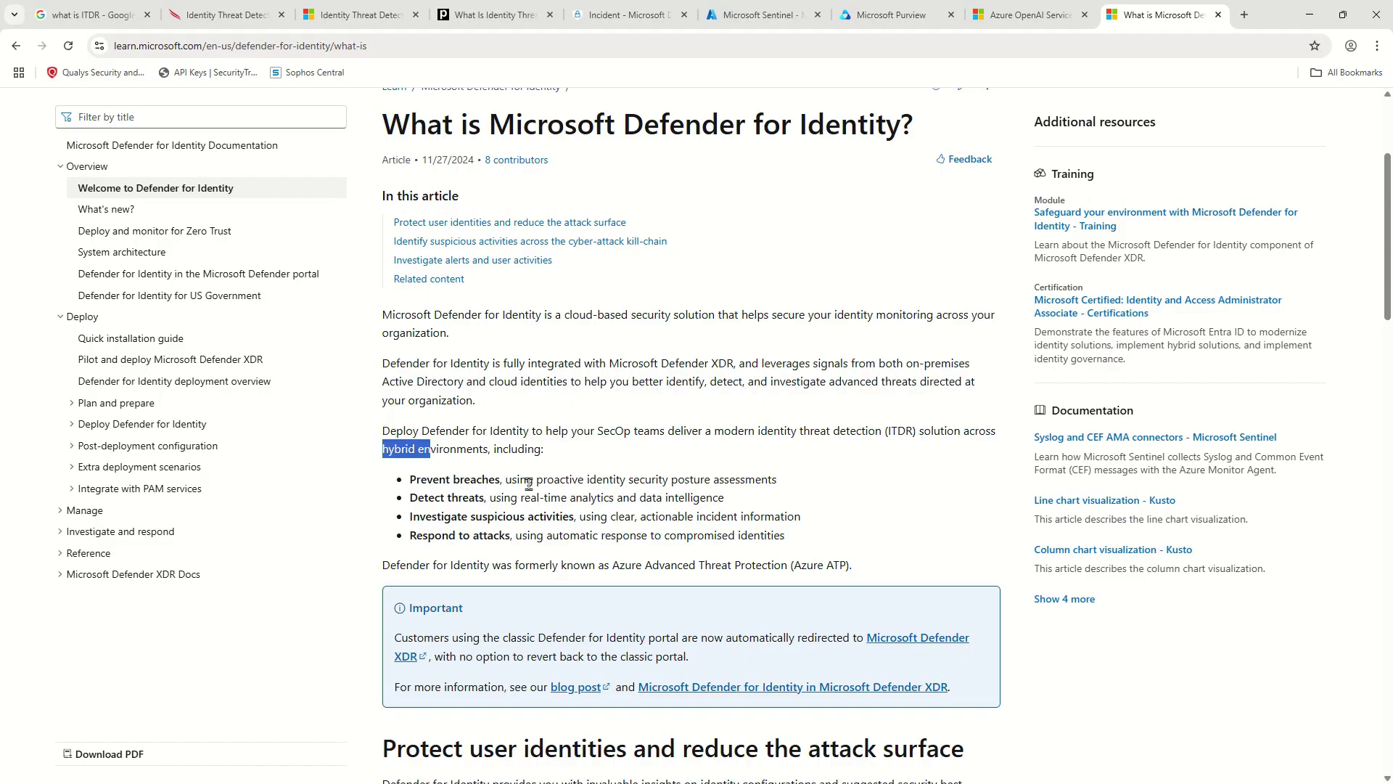
left_click_drag(454, 456, 598, 452)
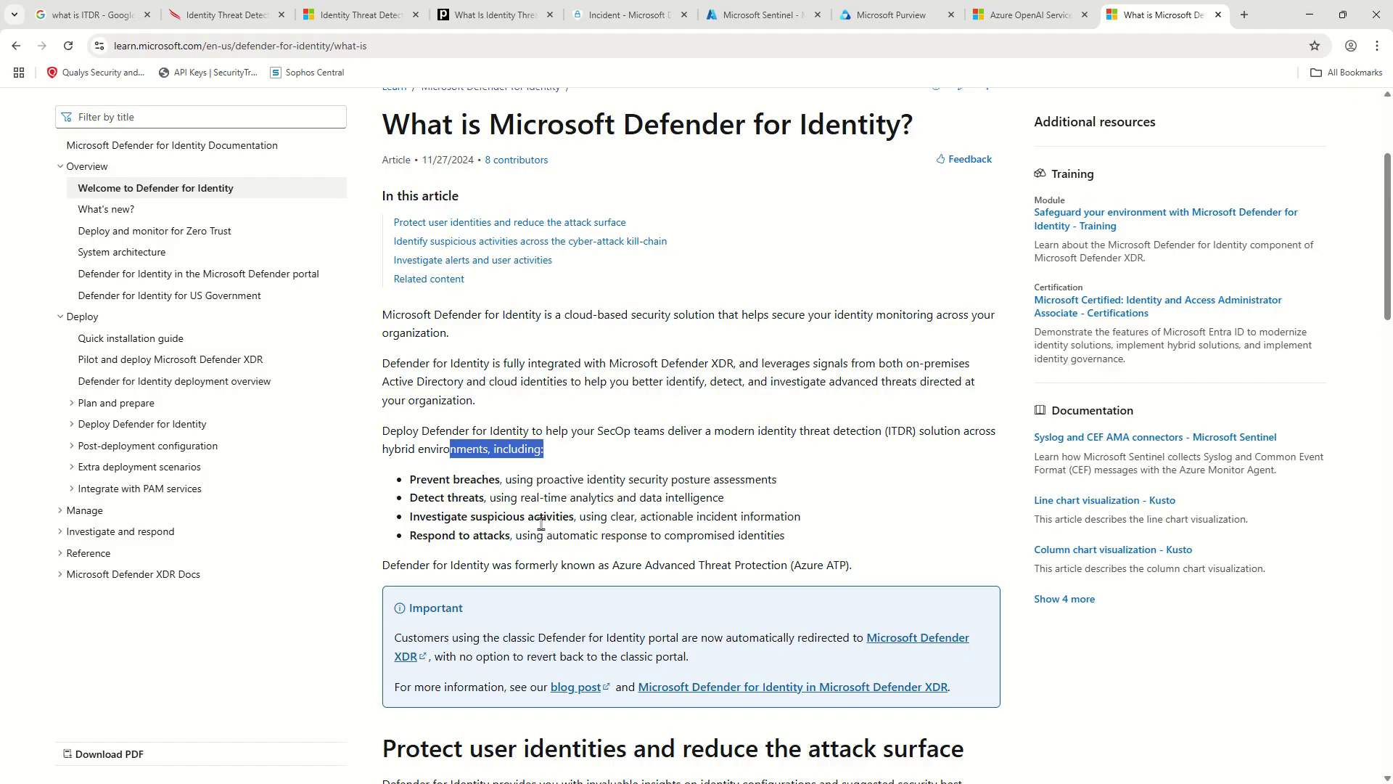
left_click_drag(418, 483, 795, 490)
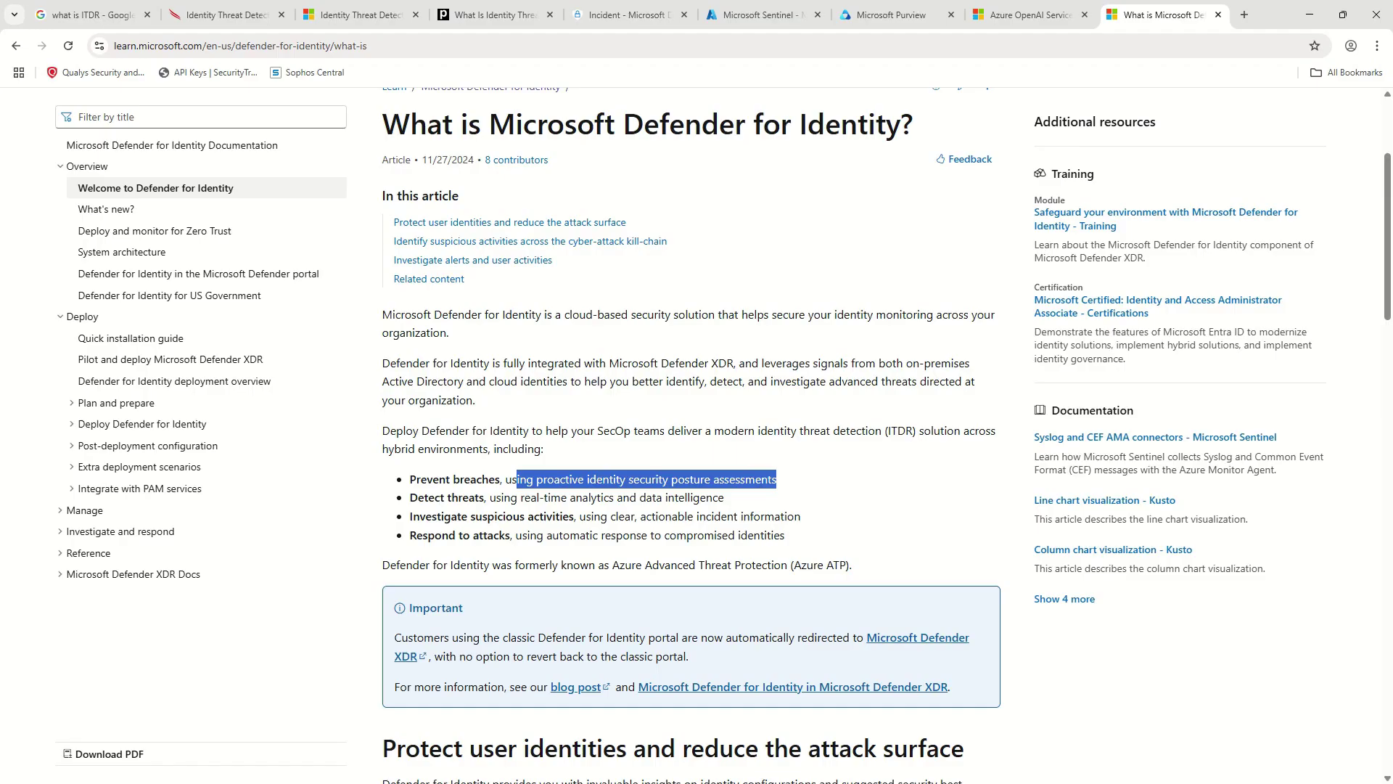
left_click(625, 14)
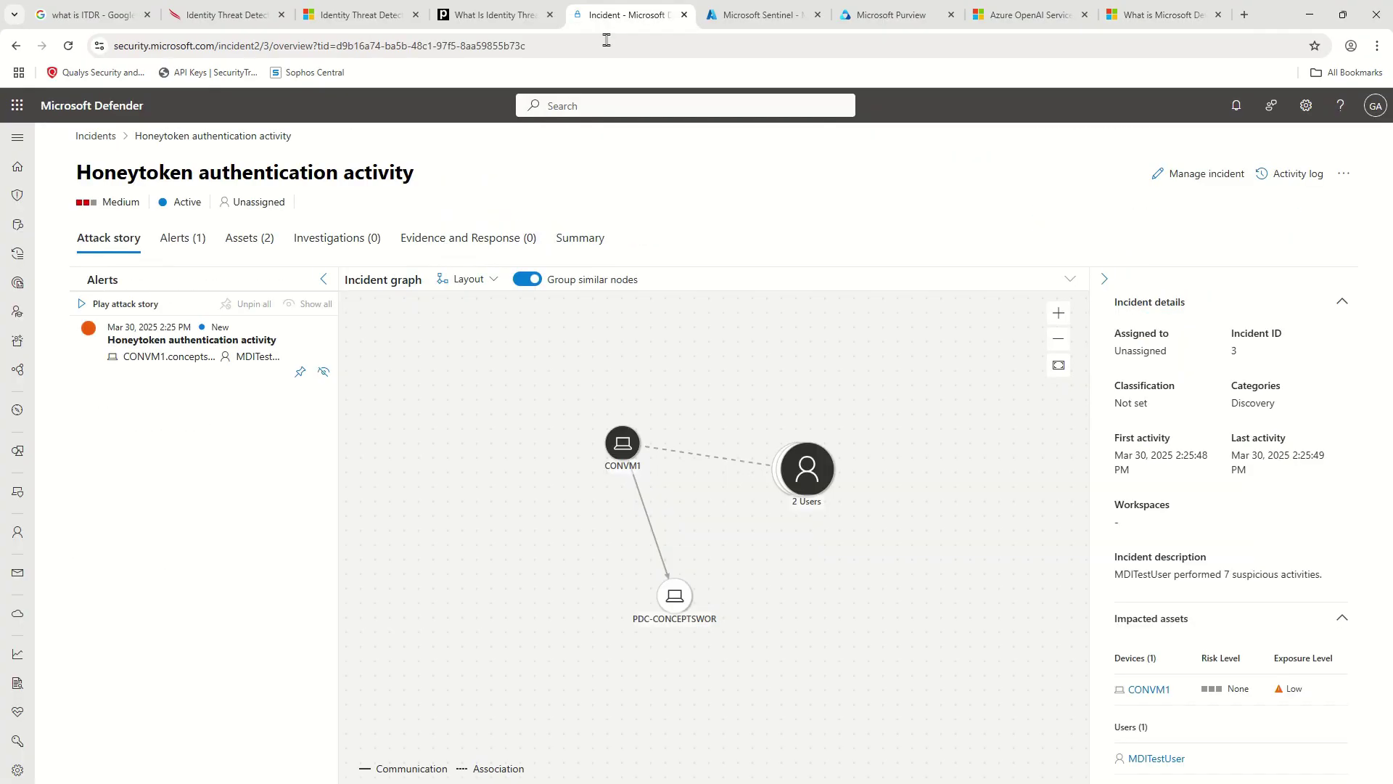
Go to Microsoft Secure Score and show its Recommended actions view
left_click(26, 140)
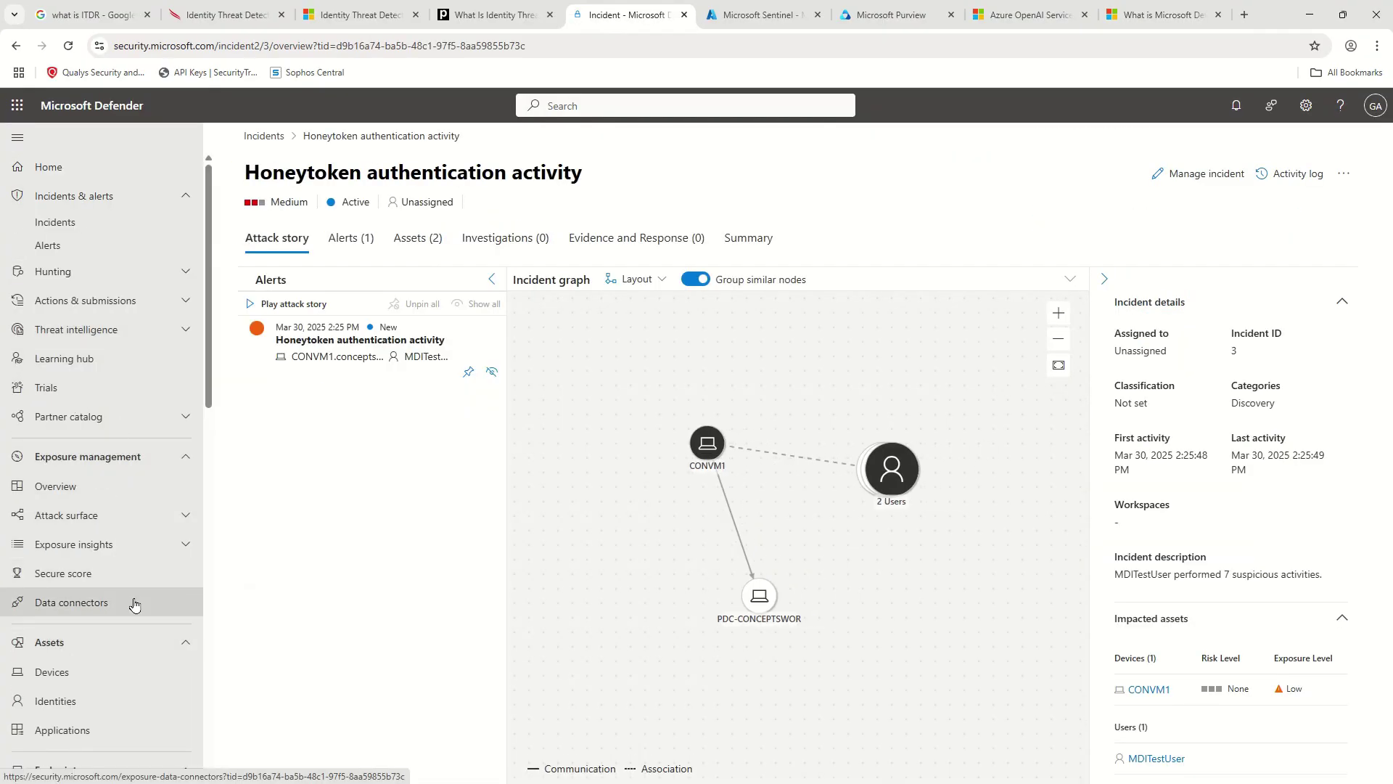
left_click(87, 583)
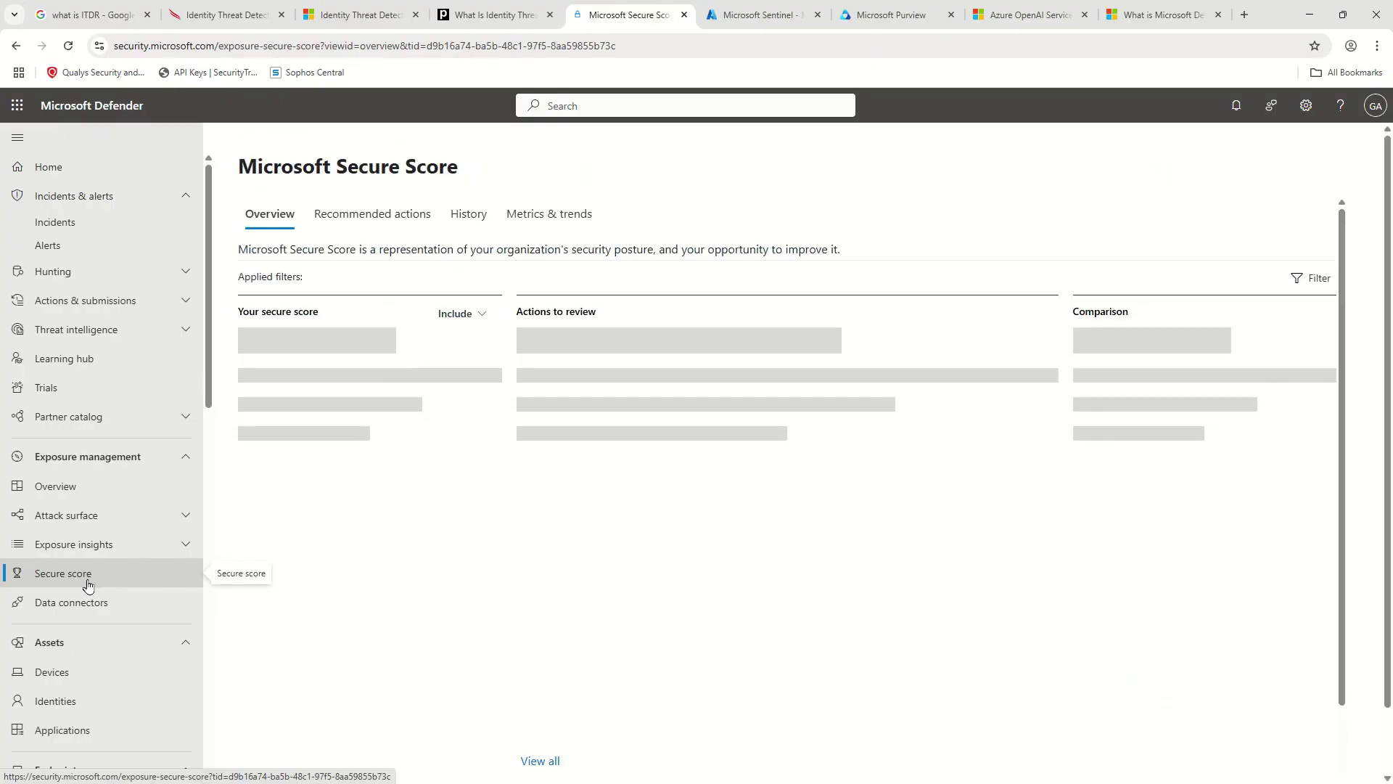
left_click(17, 137)
left_click(204, 217)
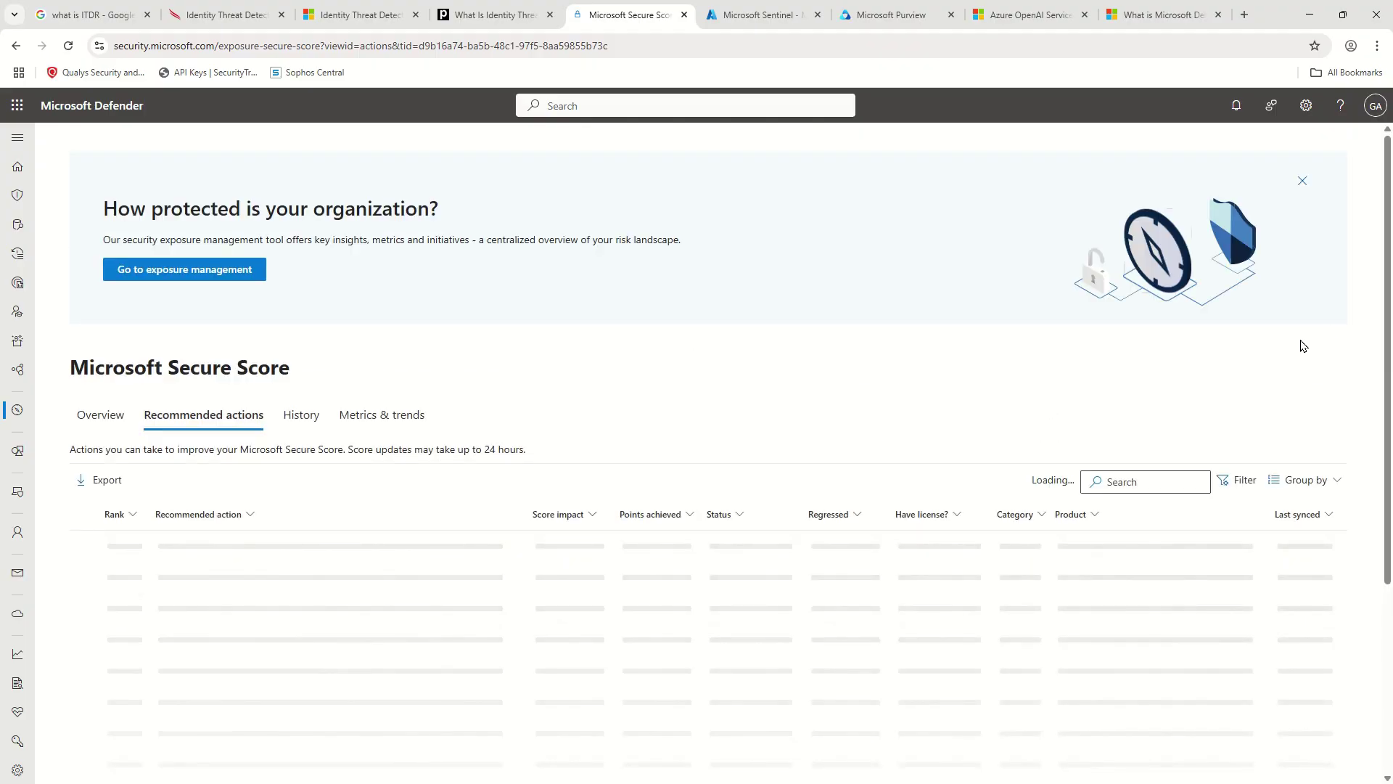
Dismiss the banner and filter recommended actions to Product: Defender for Identity, showing 27 items
left_click(1301, 187)
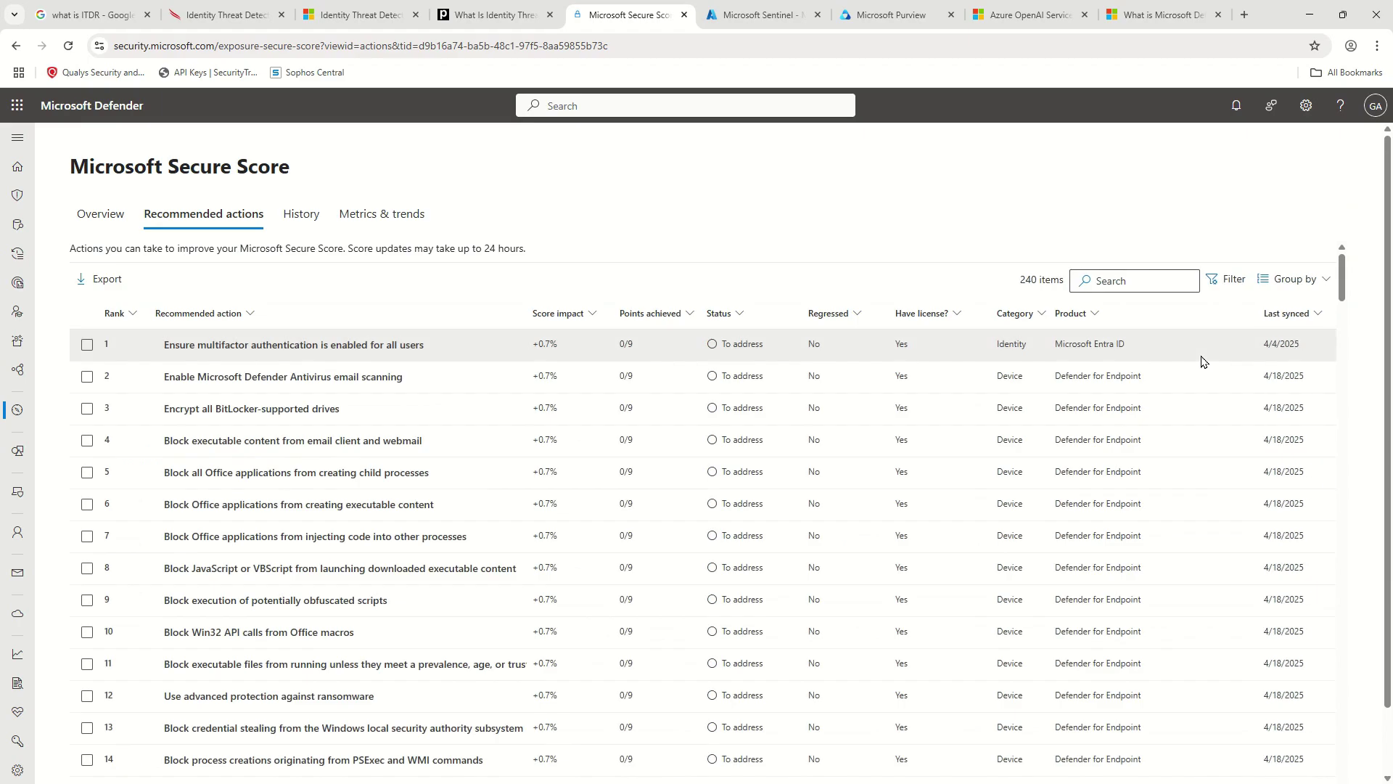
left_click(1232, 279)
scroll(1204, 457, "down", 8)
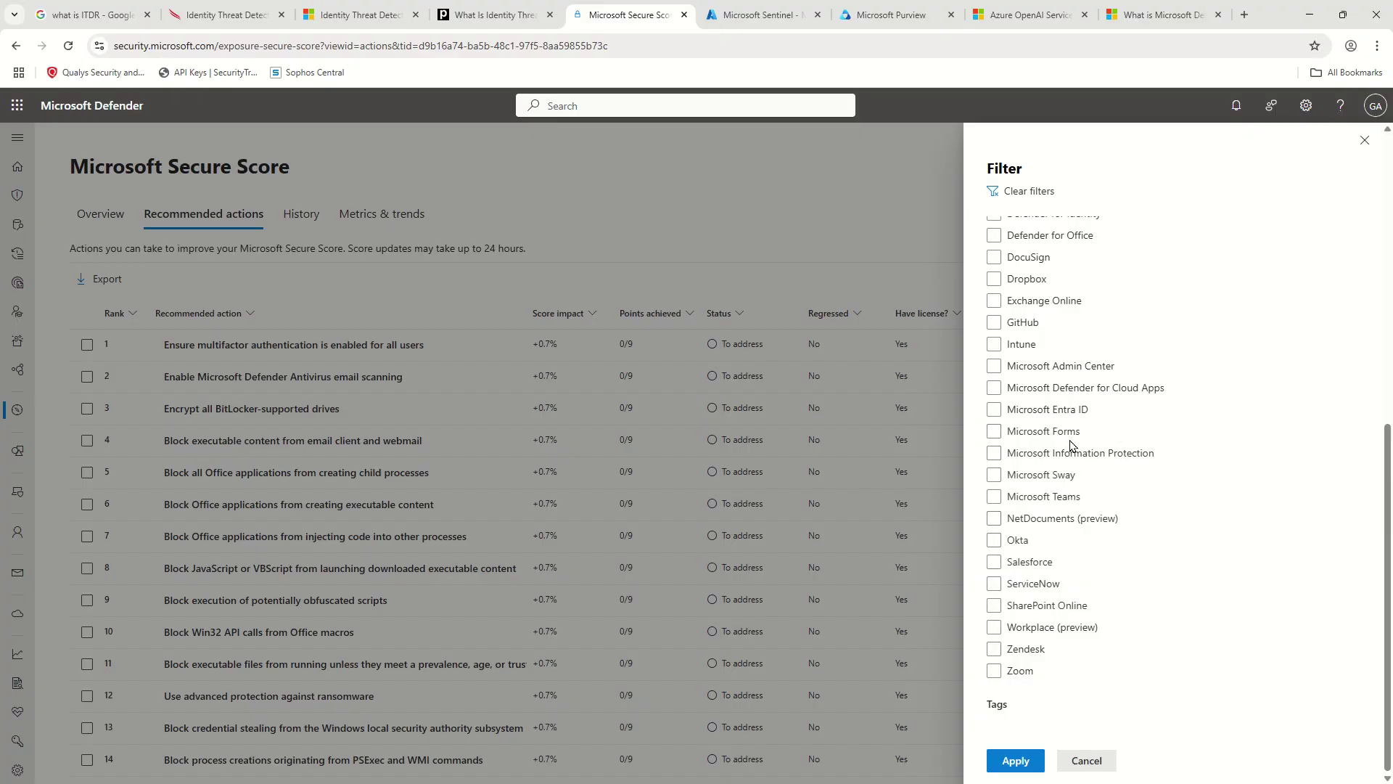
left_click(1105, 459)
scroll(1106, 468, "up", 1)
scroll(1106, 468, "up", 1)
left_click(1045, 358)
left_click(1015, 761)
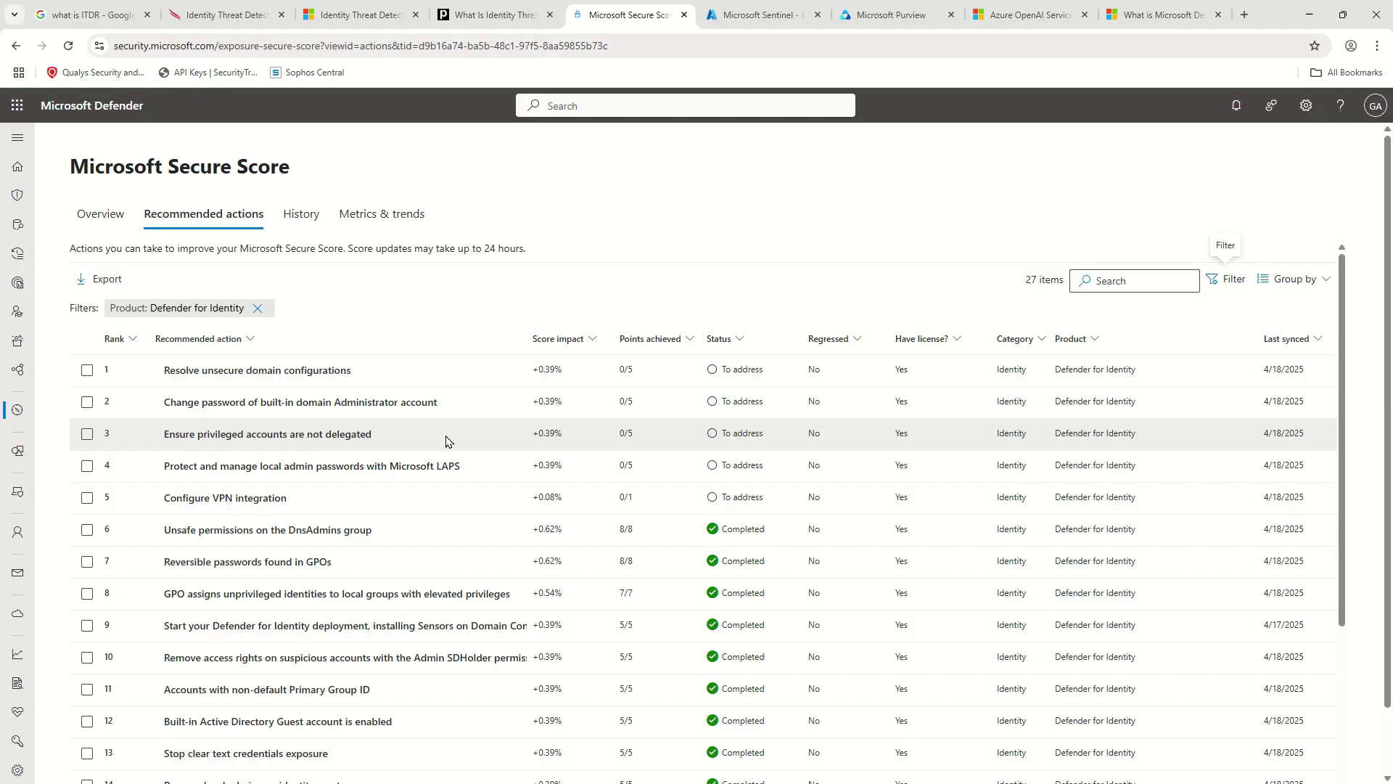
scroll(465, 472, "down", 5)
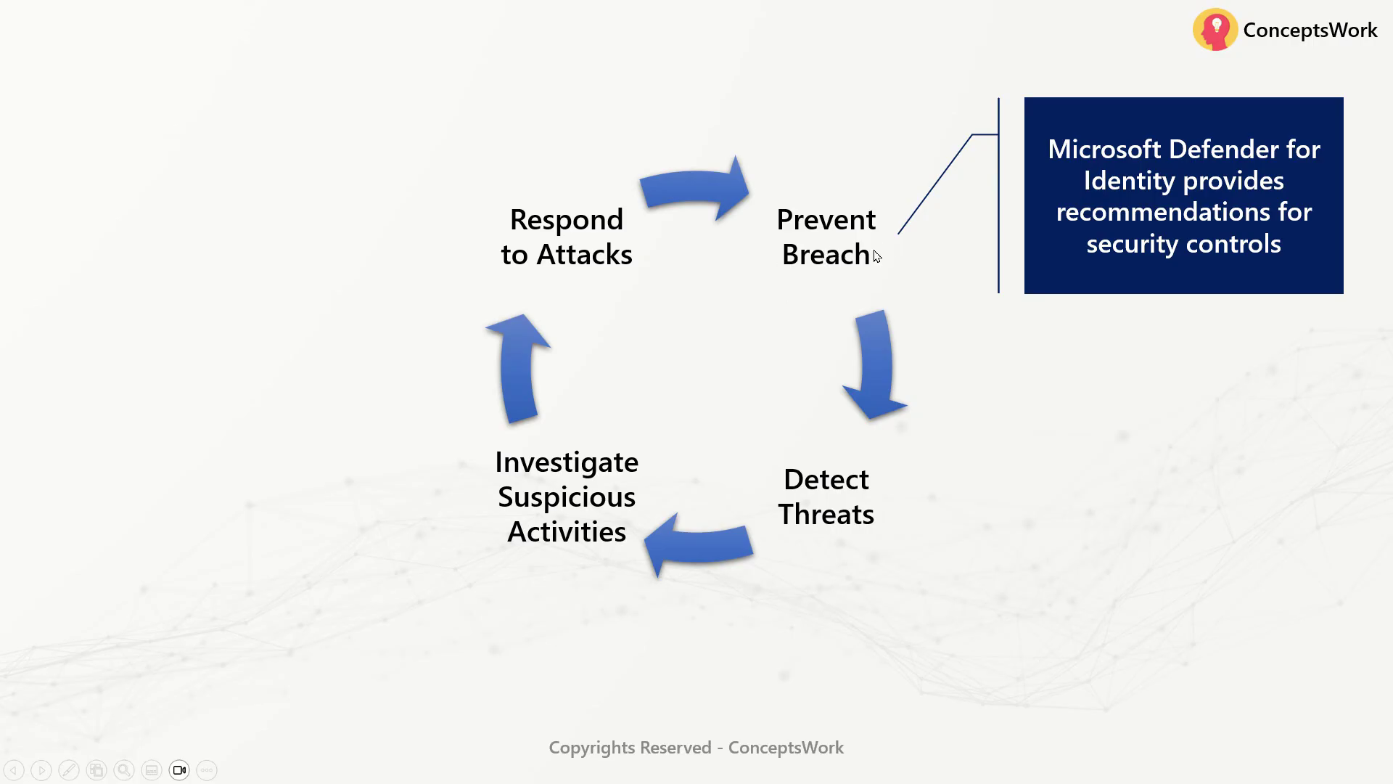
Leave the slide show and return to the Defender for Identity Learn article
key("alt+Tab")
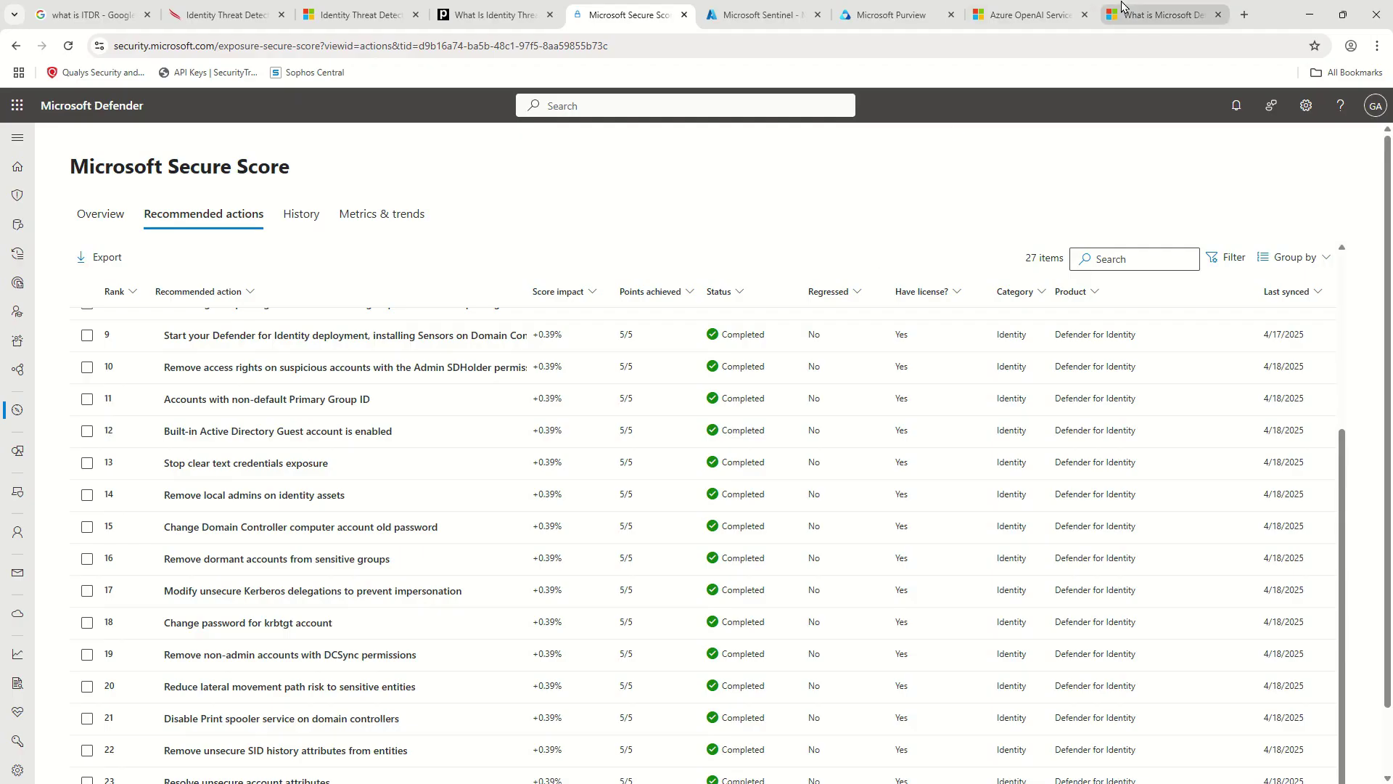
left_click(1161, 15)
left_click(504, 476)
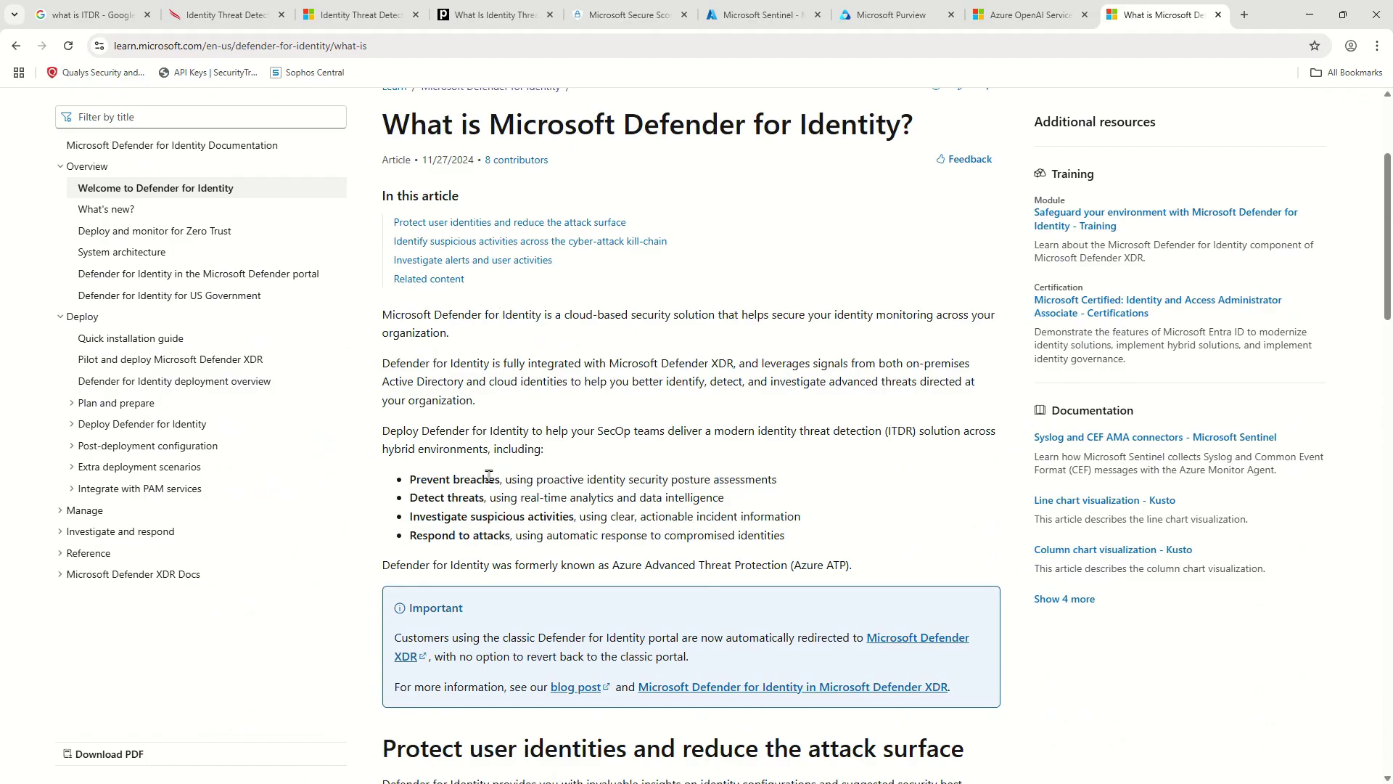
Highlight the Prevent breaches description, then scroll through the 27 completed identity recommendations
left_click_drag(506, 479, 775, 476)
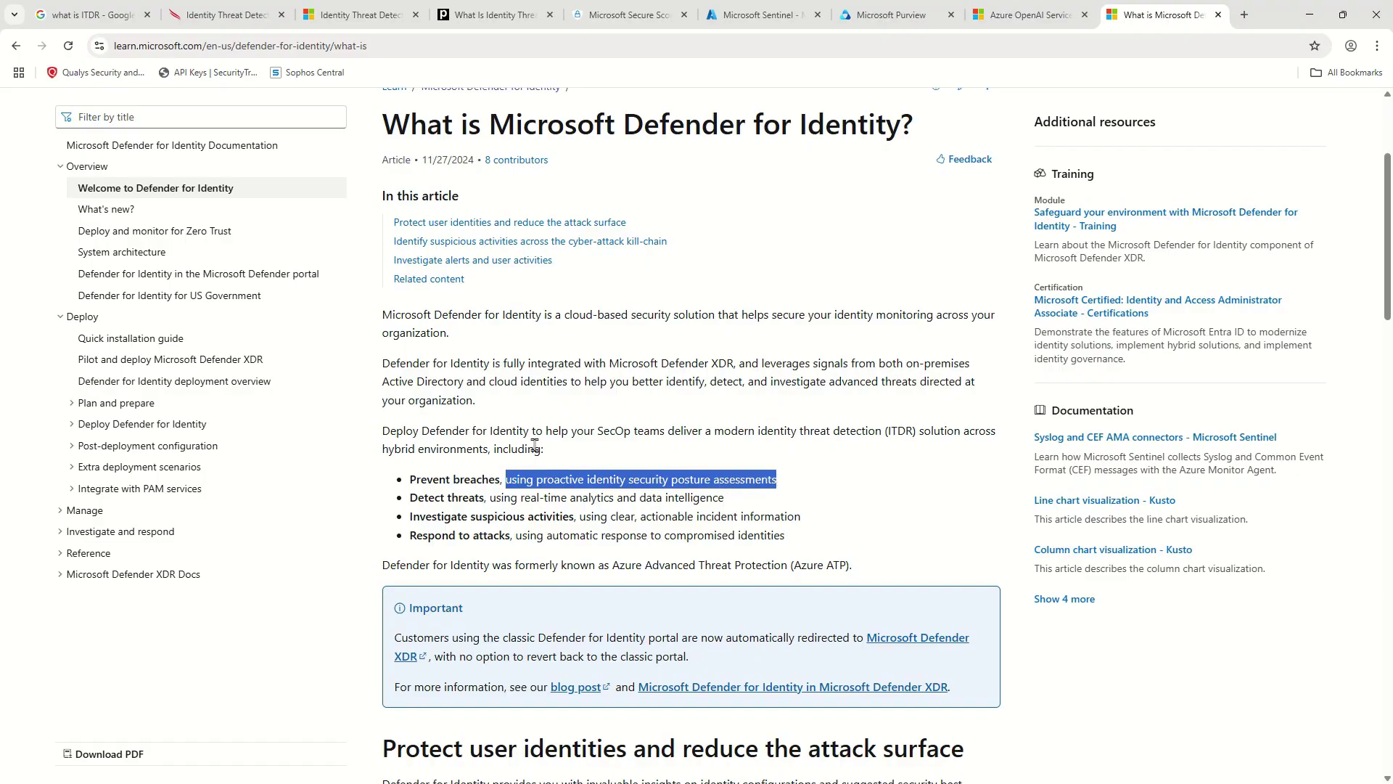
left_click(626, 15)
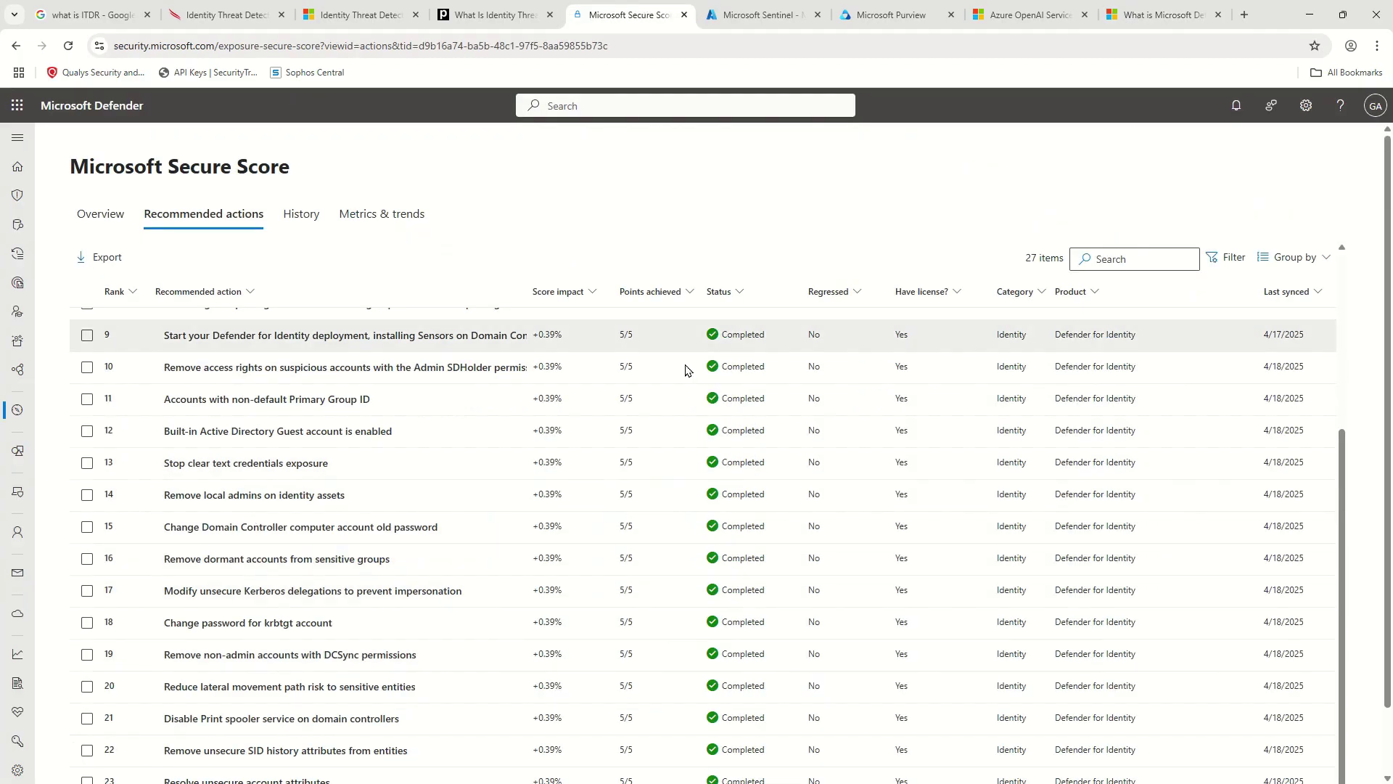
scroll(404, 477, "down", 3)
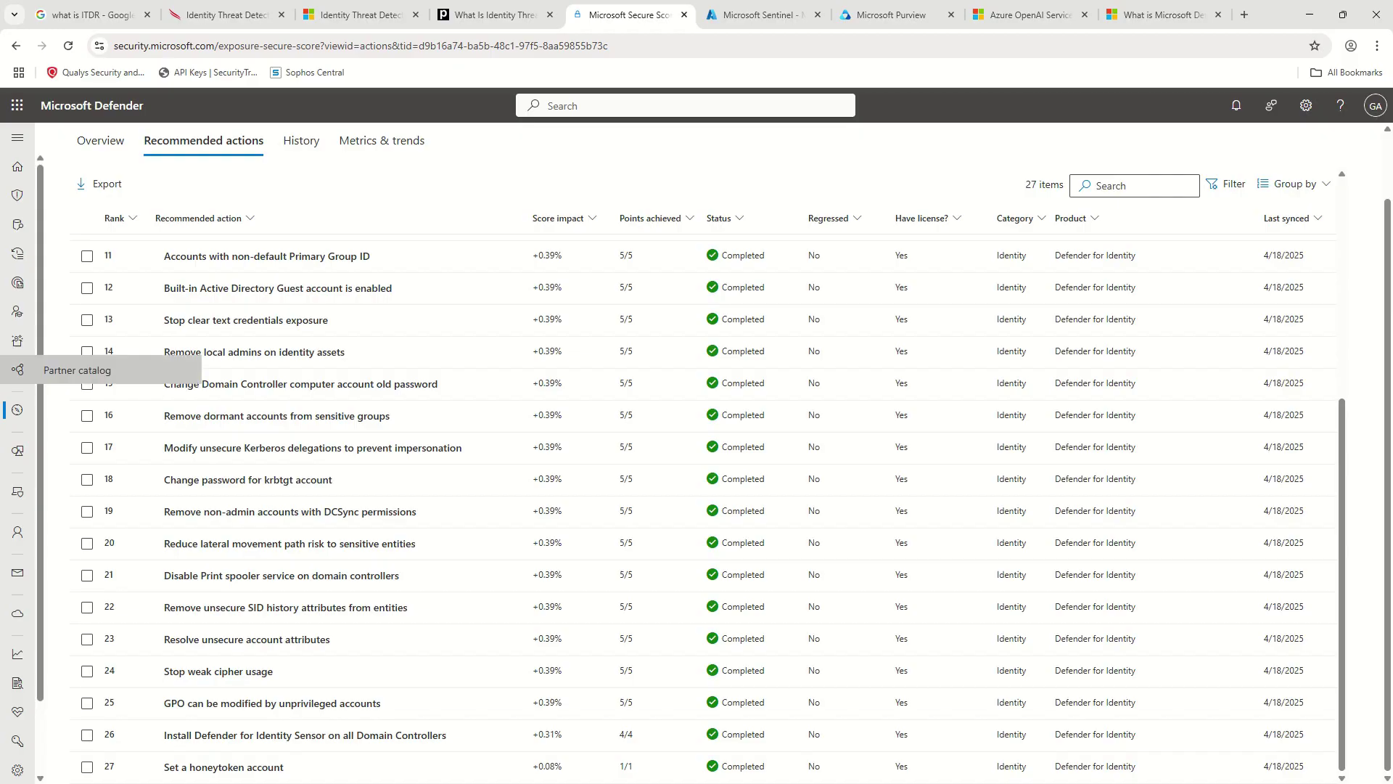
left_click(16, 138)
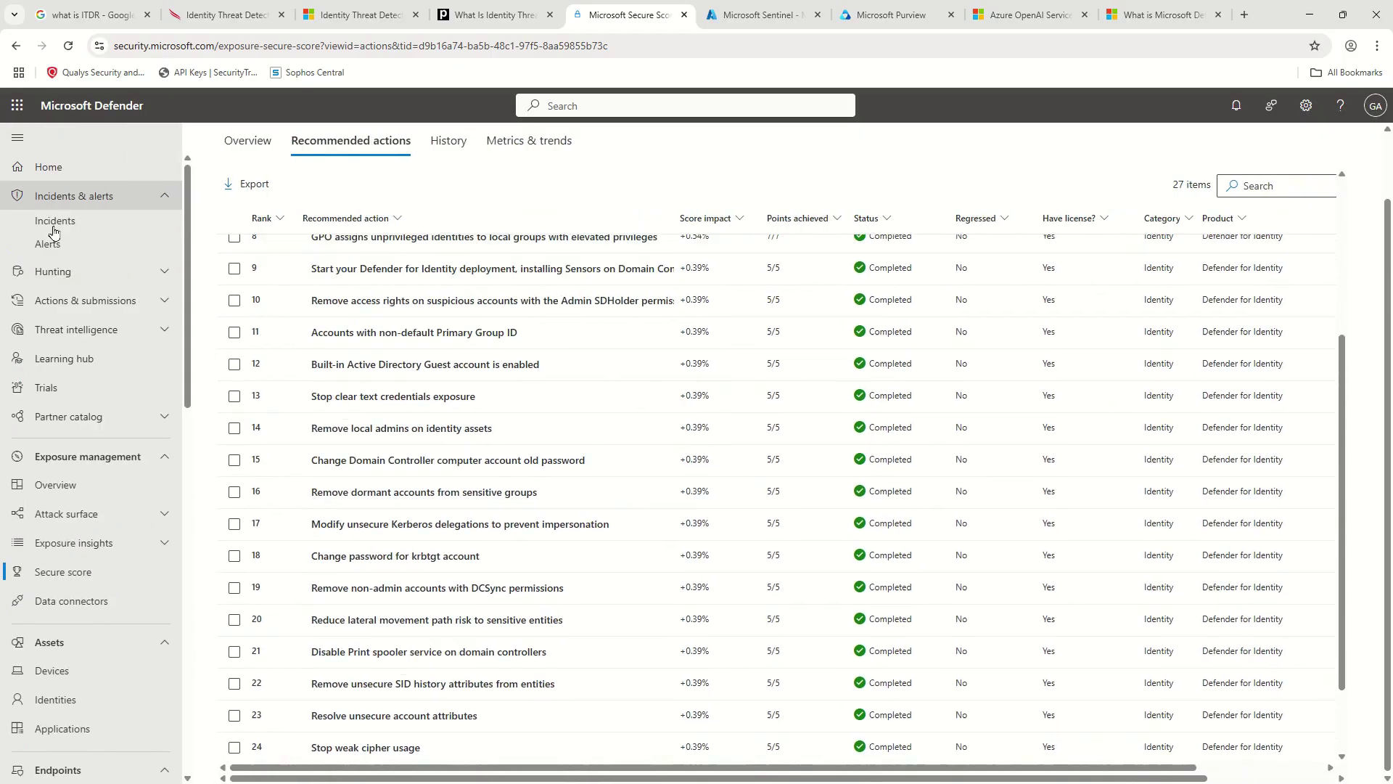
Open the Incidents list and select the Security principal reconnaissance (LDAP) incident
left_click(56, 223)
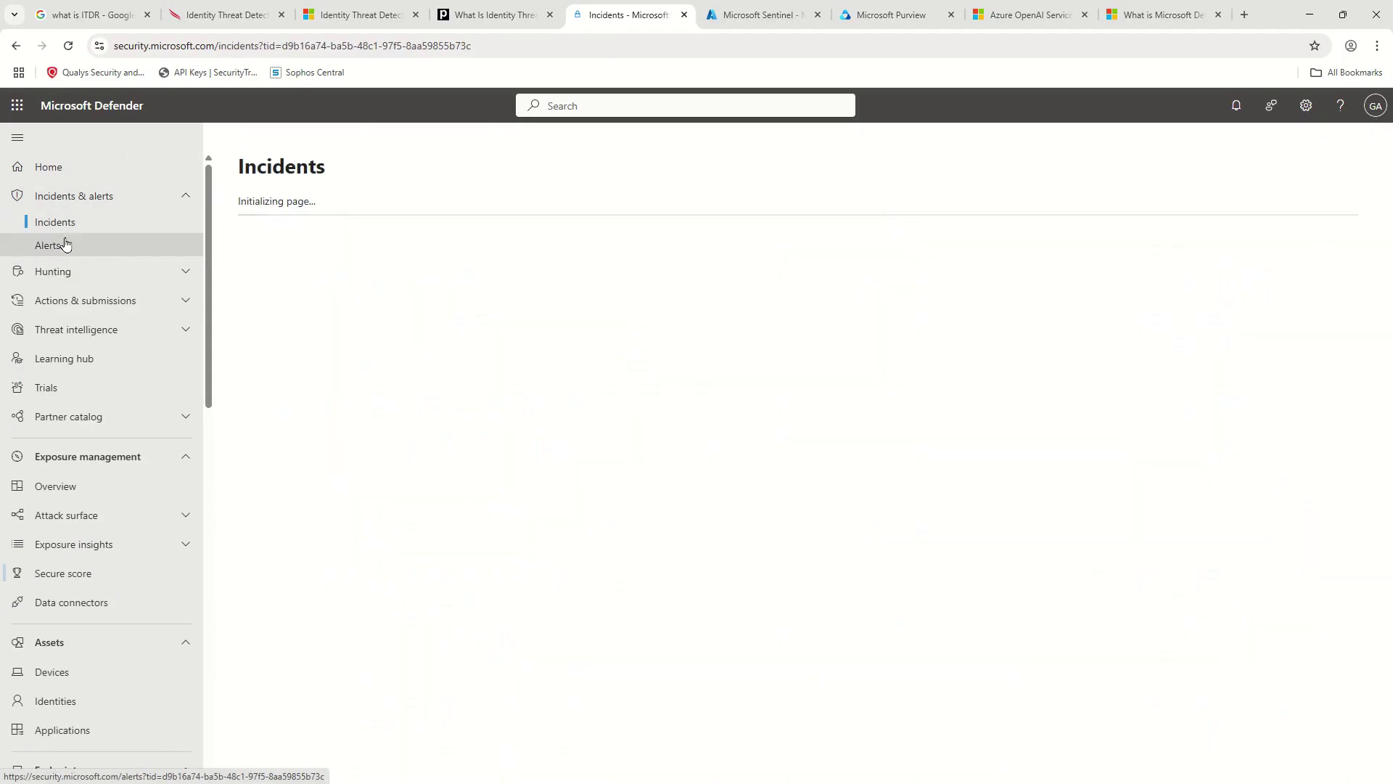
left_click(17, 138)
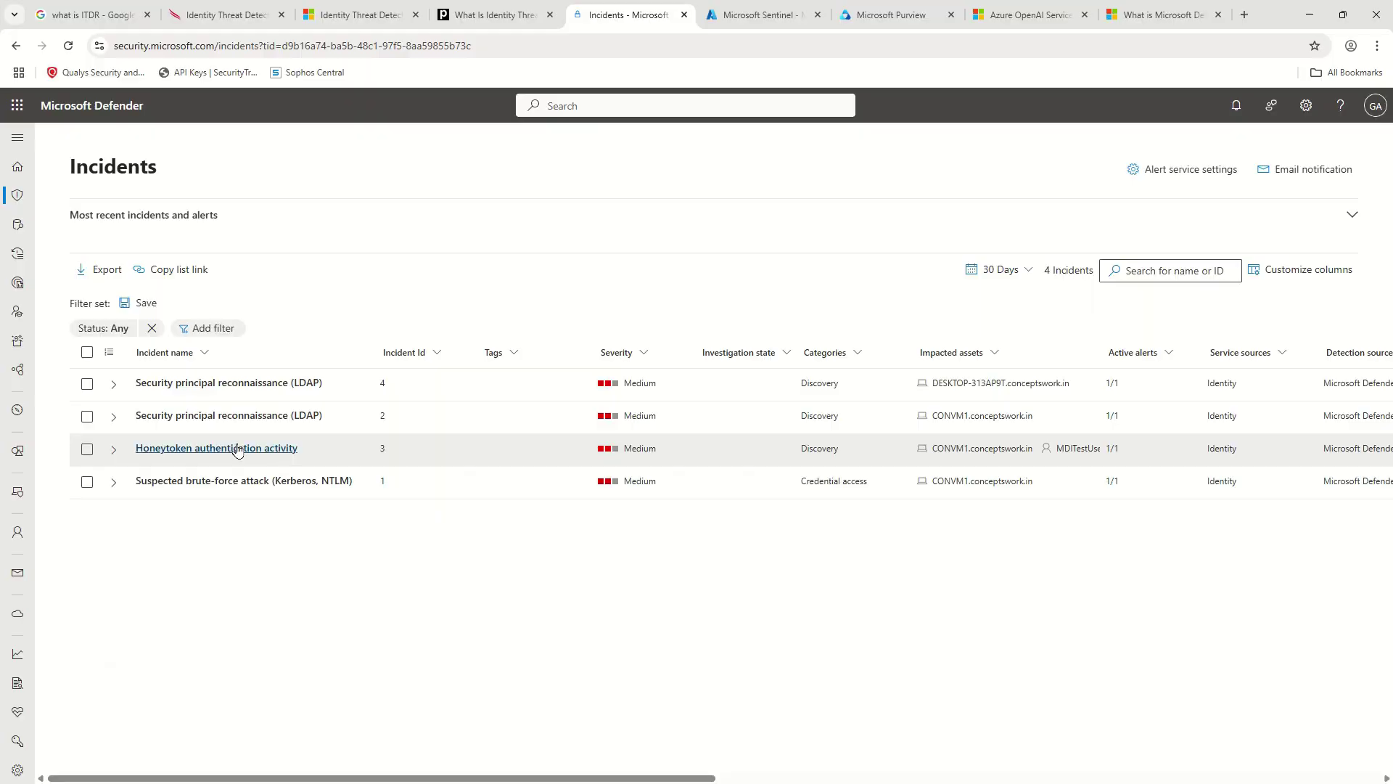
left_click(205, 417)
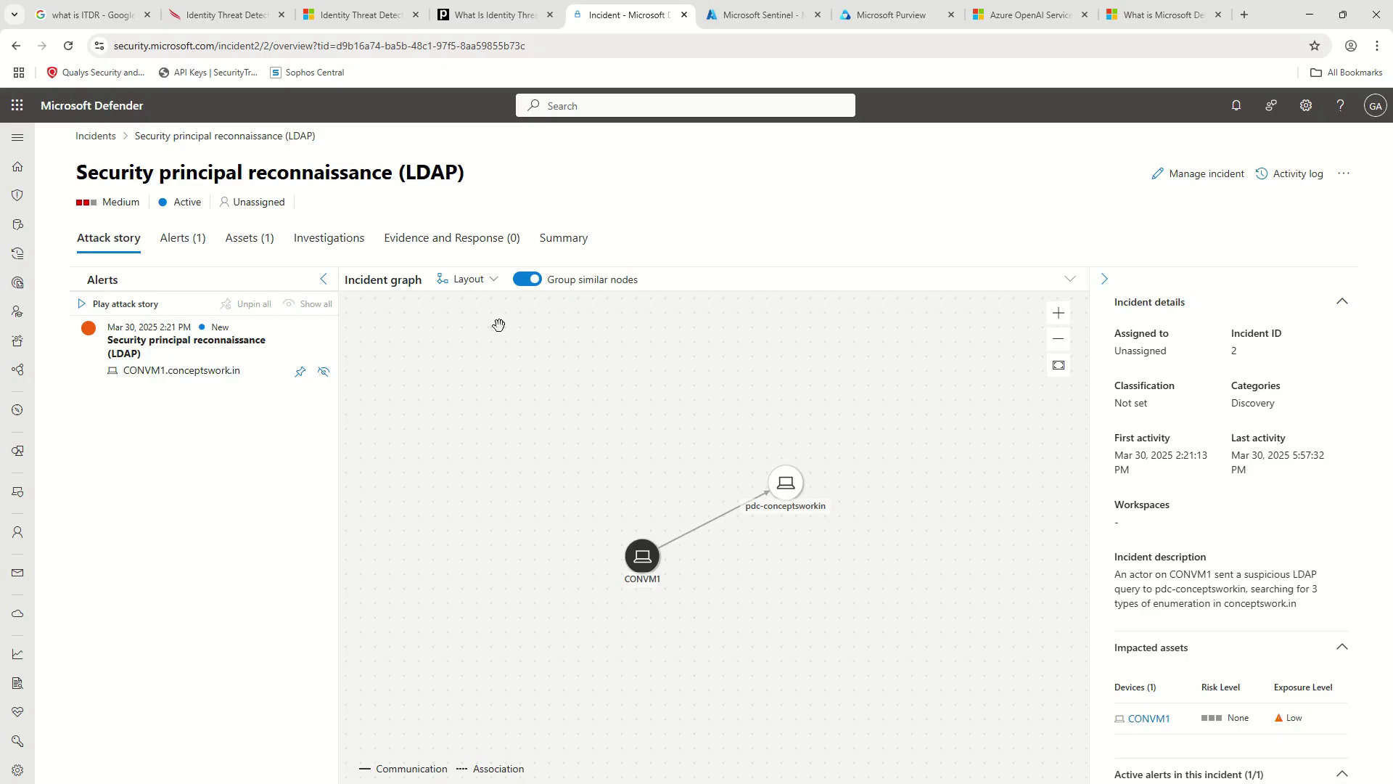
Review the LDAP incident's Investigations, Assets and Summary tabs
left_click(328, 238)
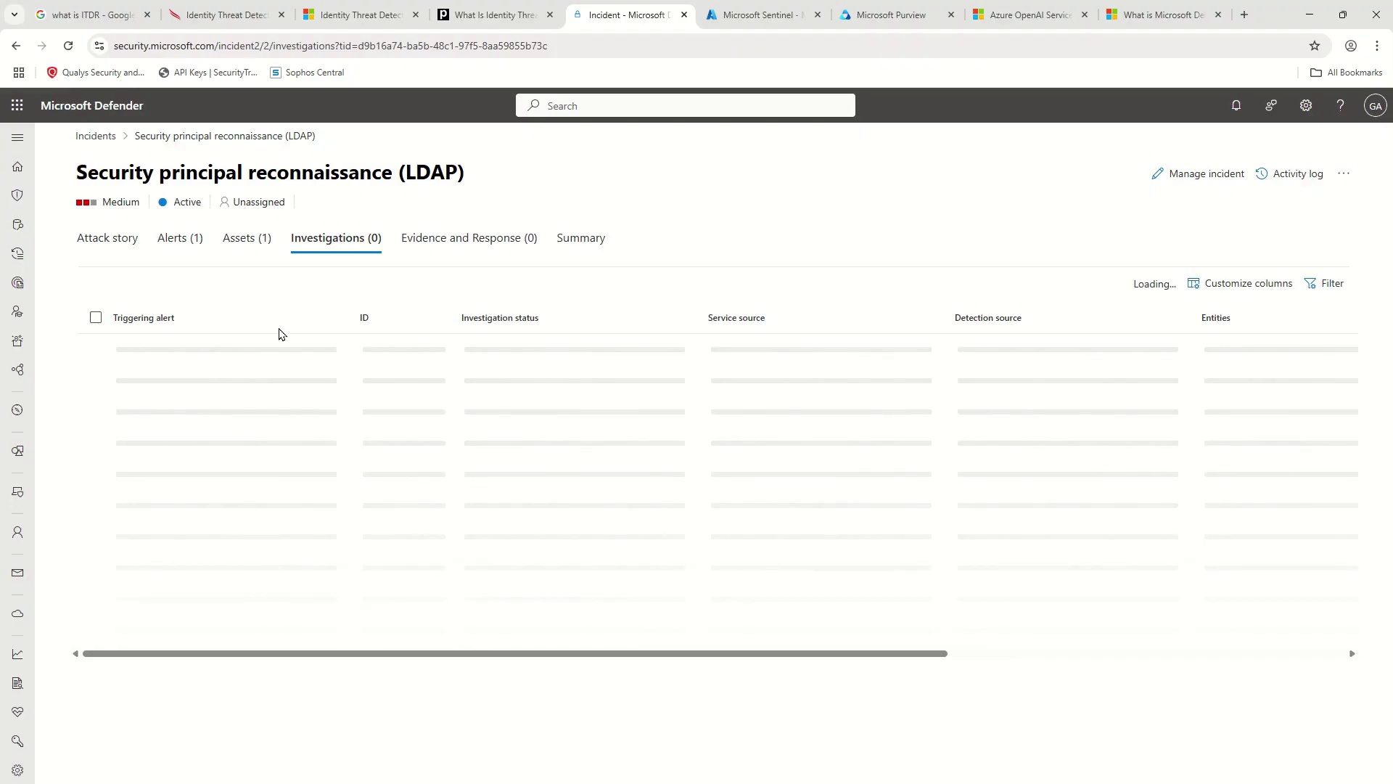
left_click(247, 239)
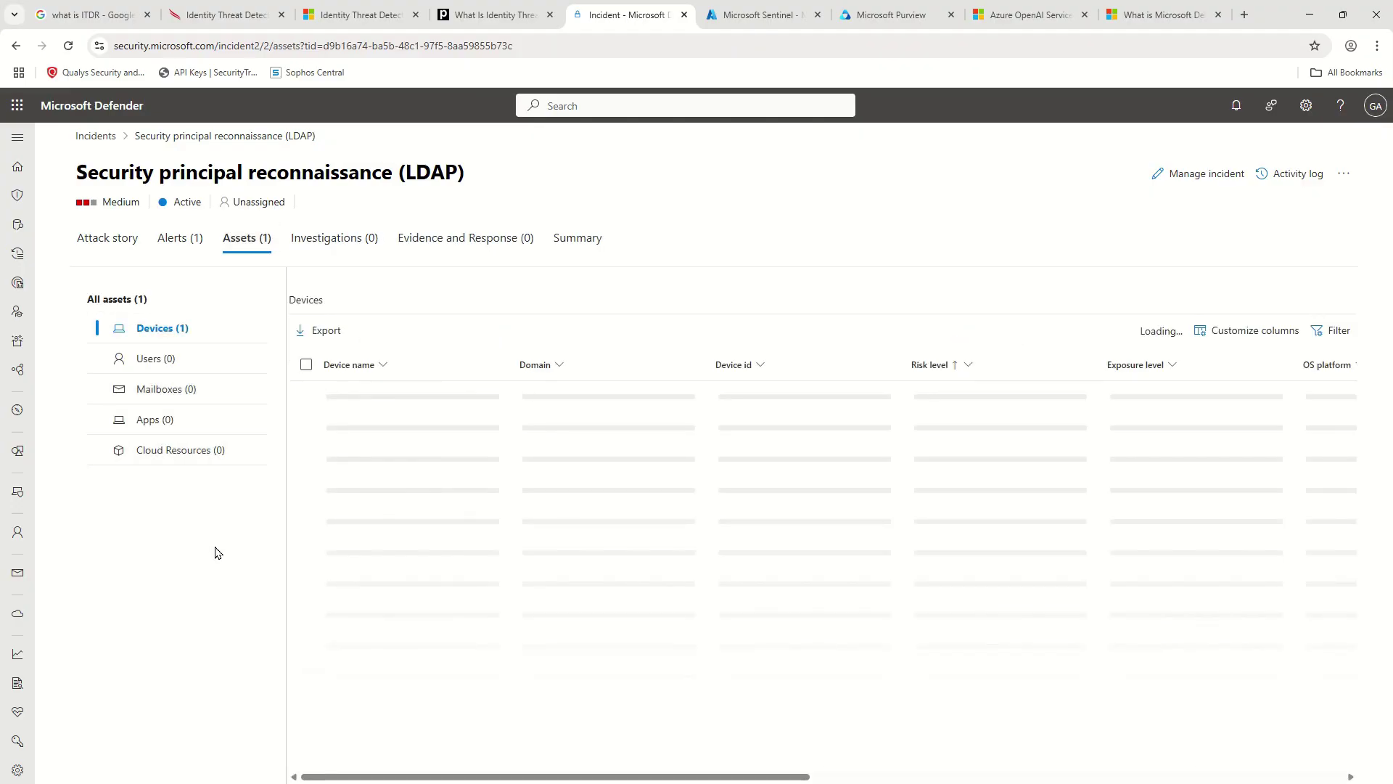
left_click(581, 241)
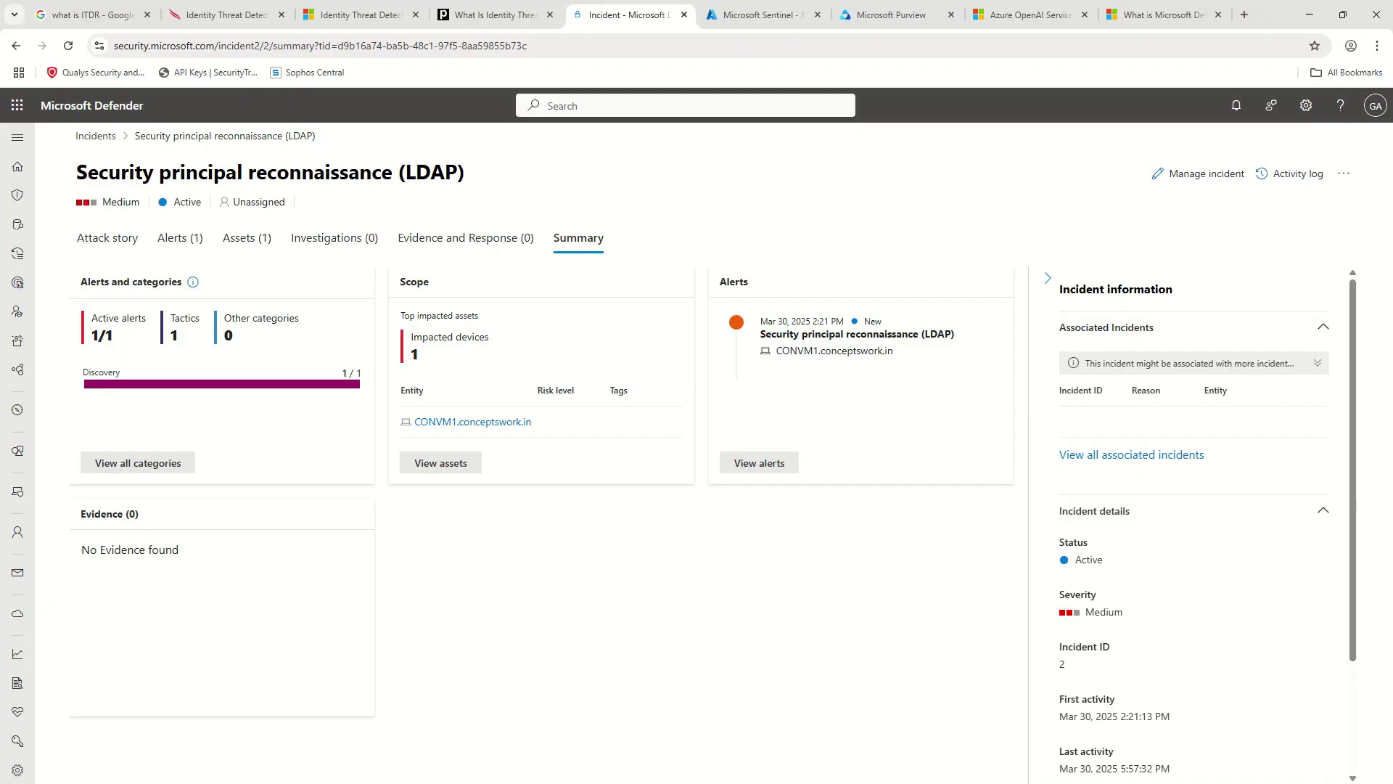
Open Assets > Identities to show the Identity Inventory of 11,852 identities
left_click(17, 137)
scroll(109, 435, "down", 4)
left_click(55, 411)
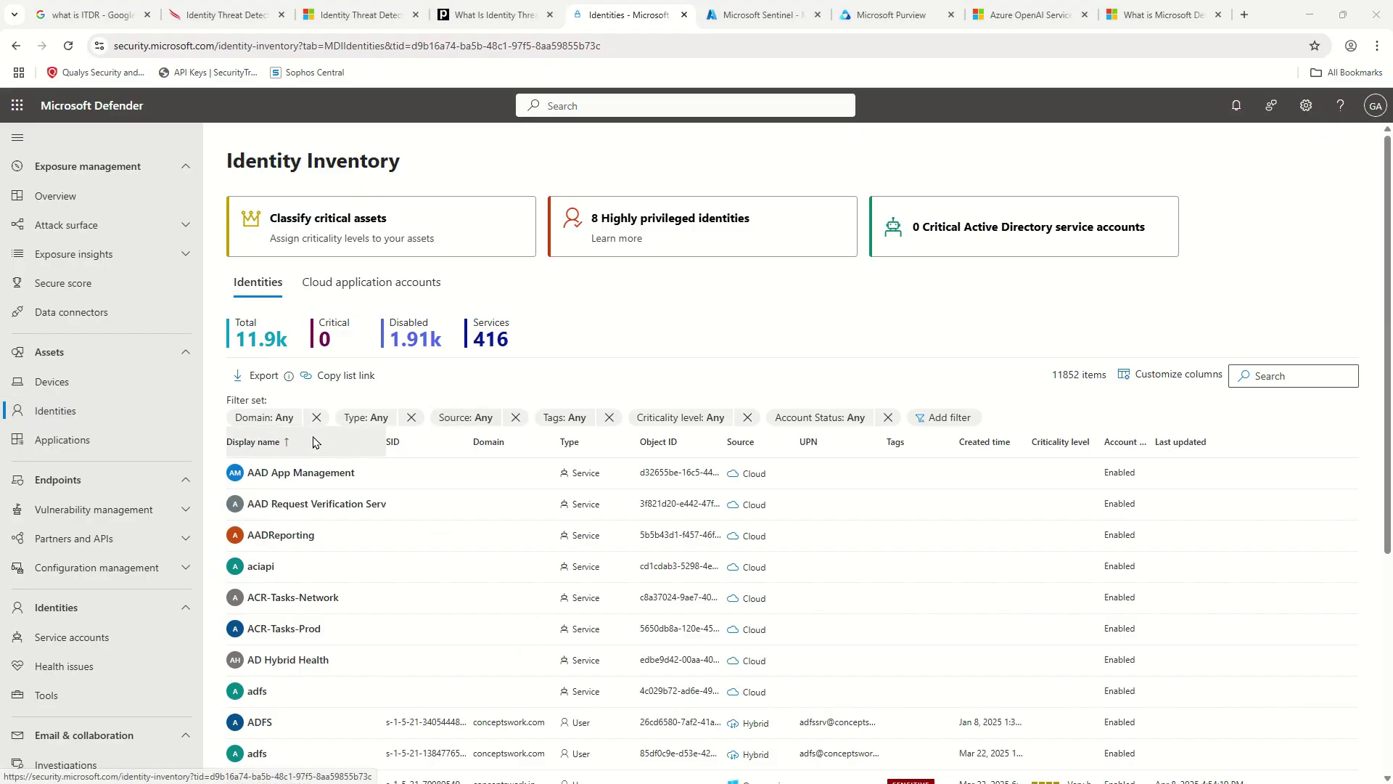
Filter identities to the conceptswork.in domain and open one user's identity page
left_click(285, 418)
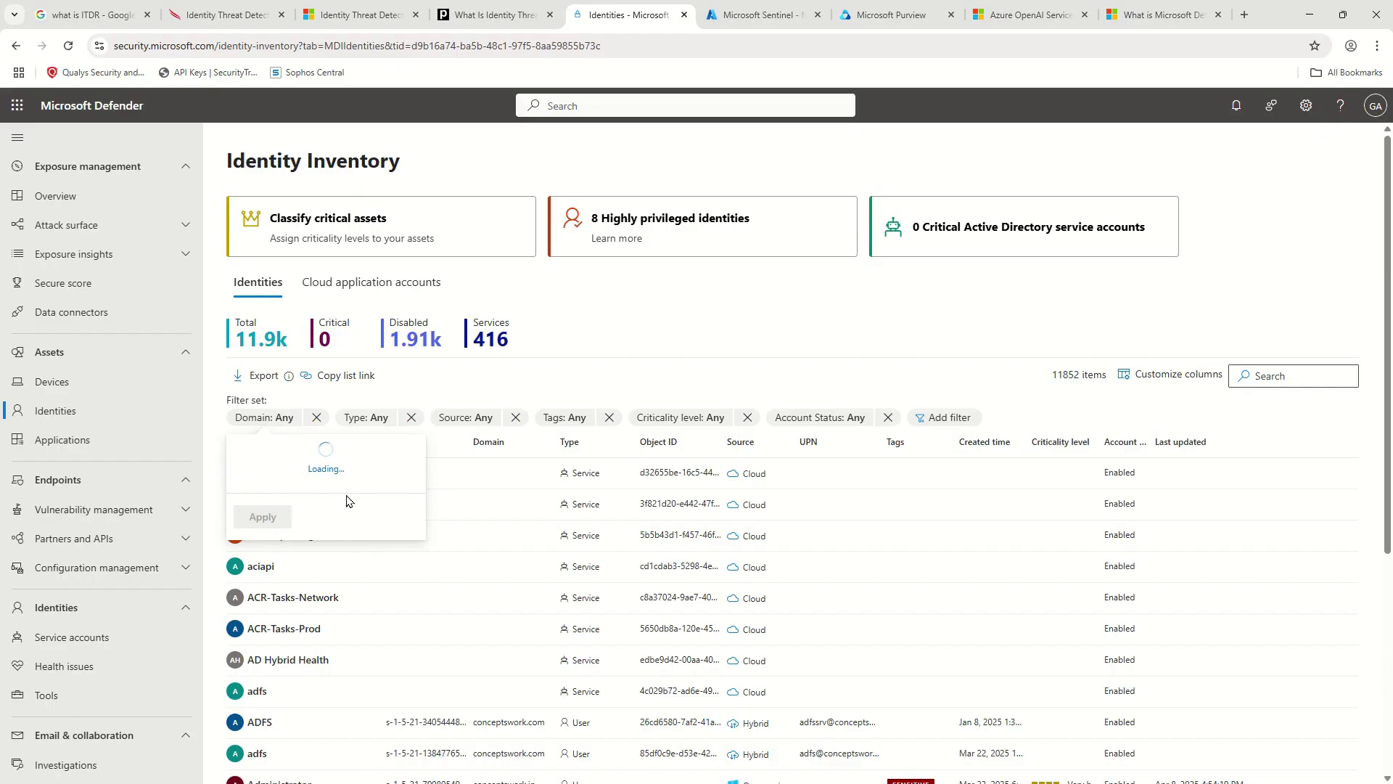
left_click(300, 469)
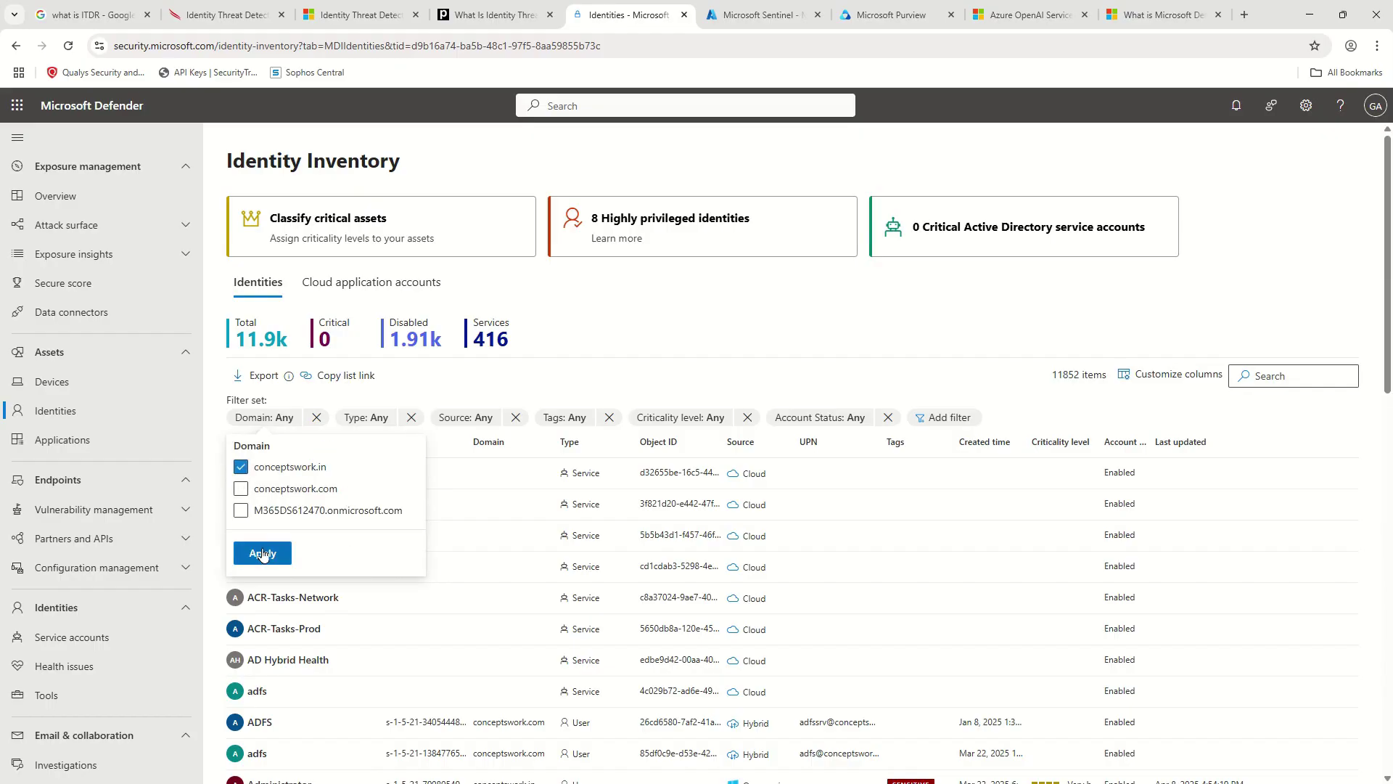
left_click(261, 553)
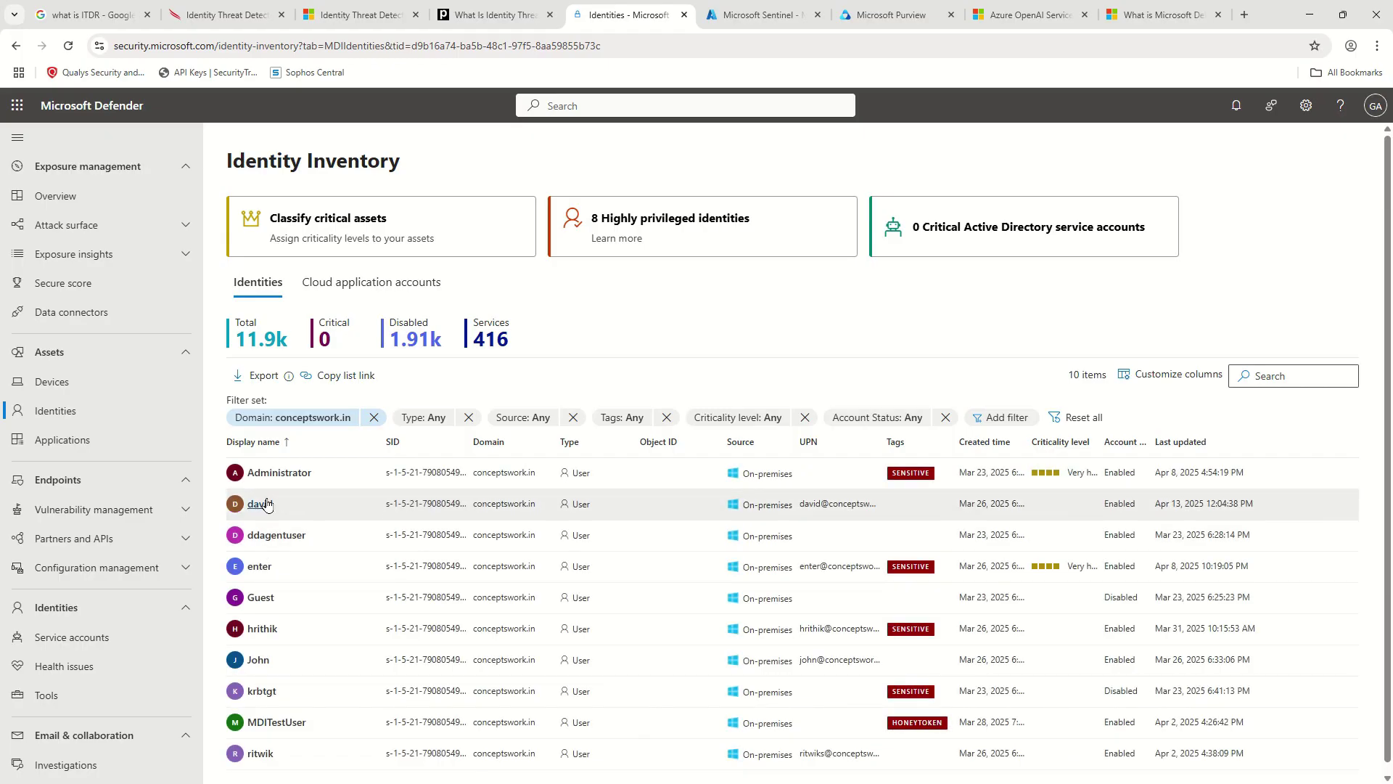
left_click(259, 503)
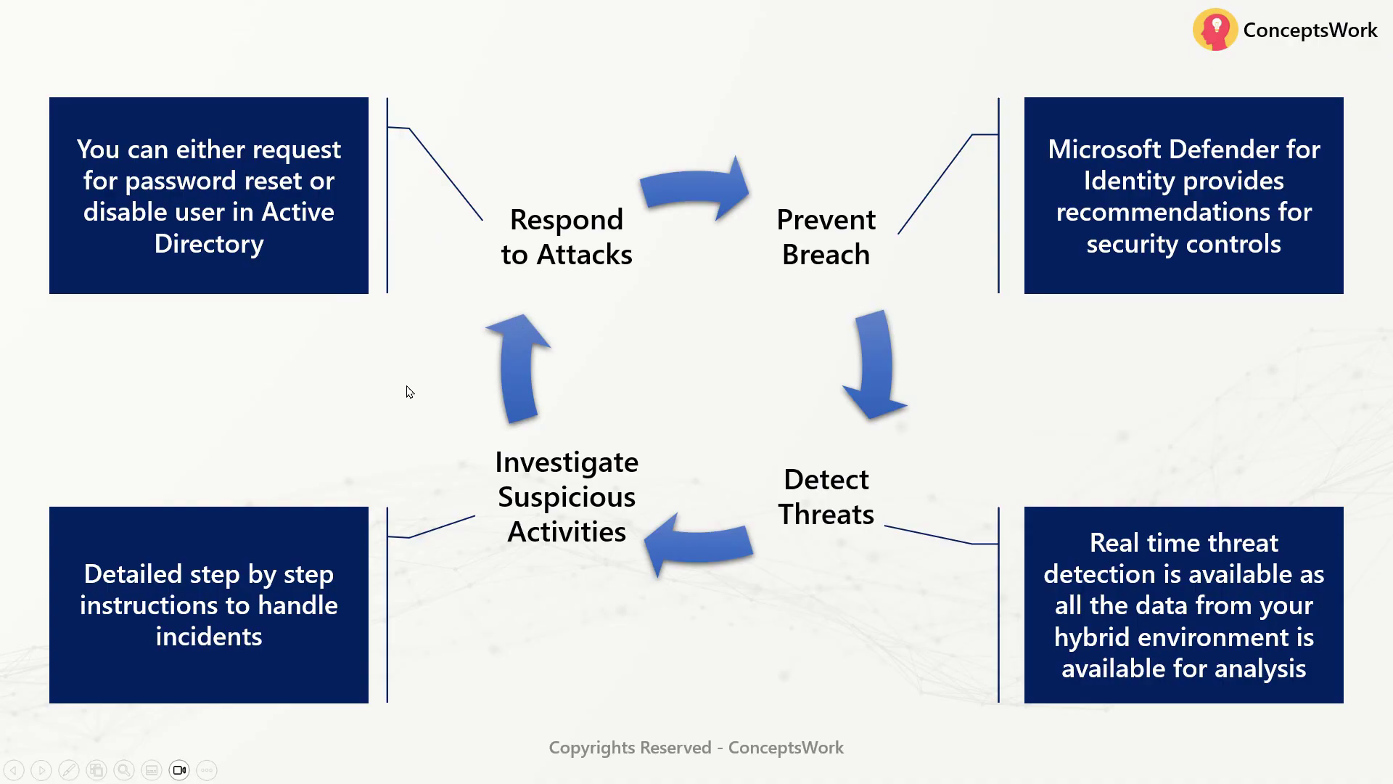
Advance the slideshow through the Summary slide to the closing Thank you slide
key("Right")
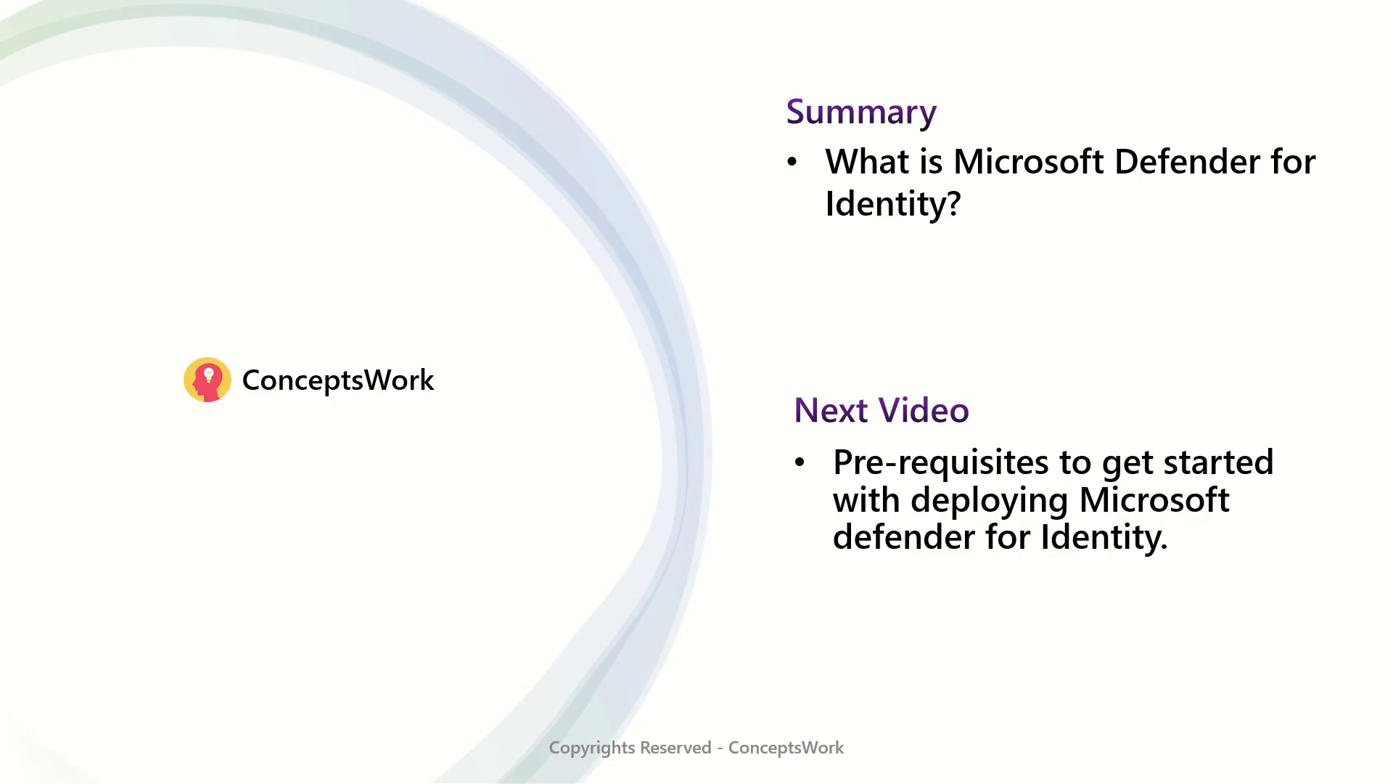
key("Right")
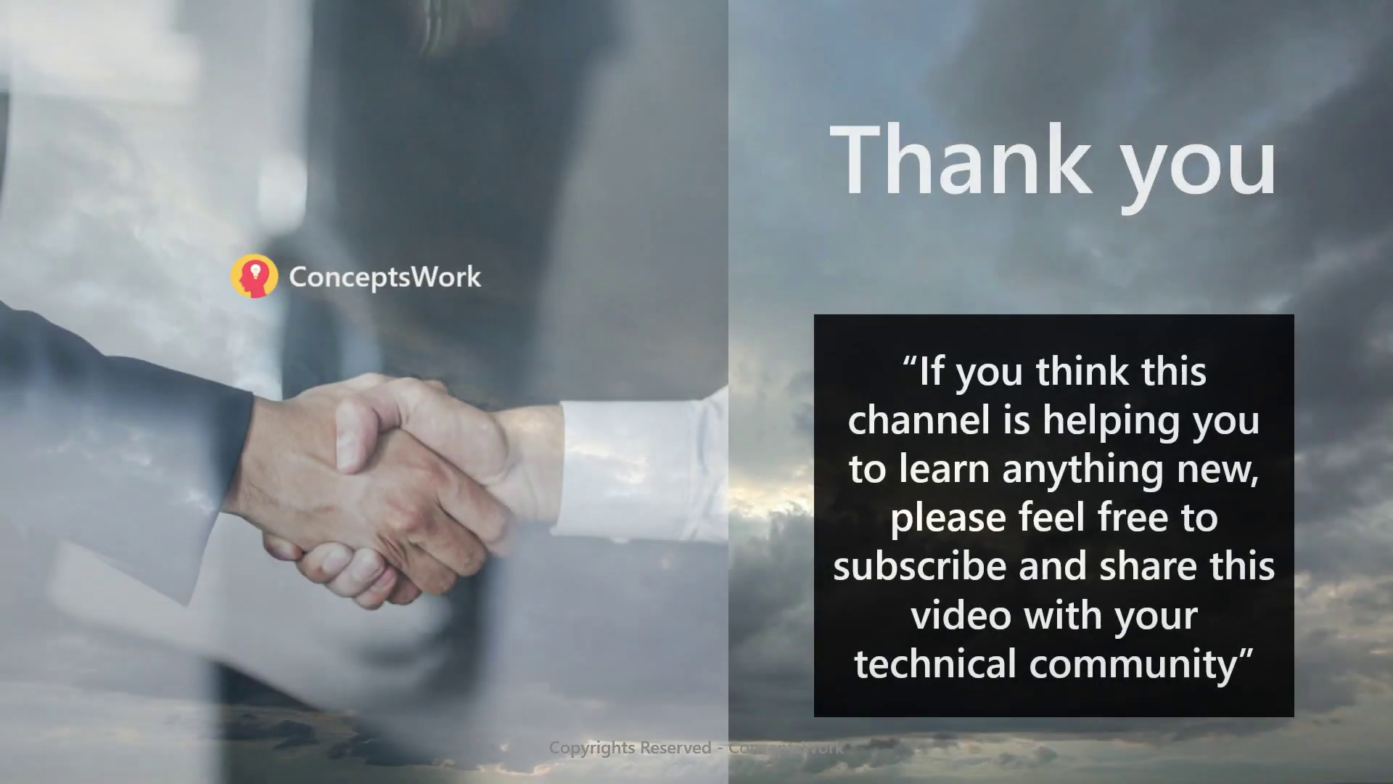